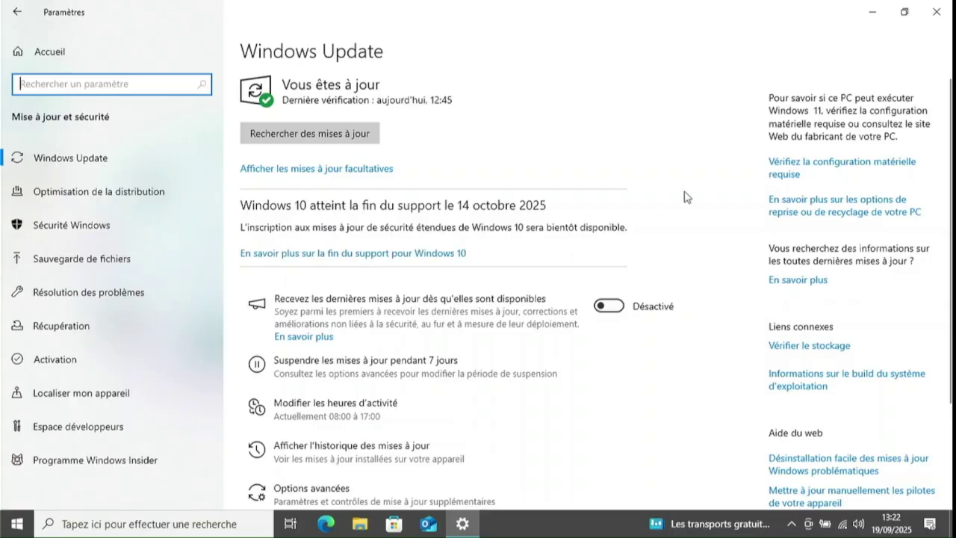
Step: Open the Windows 11 hardware requirements page from Windows Update and download the PC Health Check app (Contrôle d'intégrité du PC)
{"action": "left_click", "coordinate": [784, 173]}
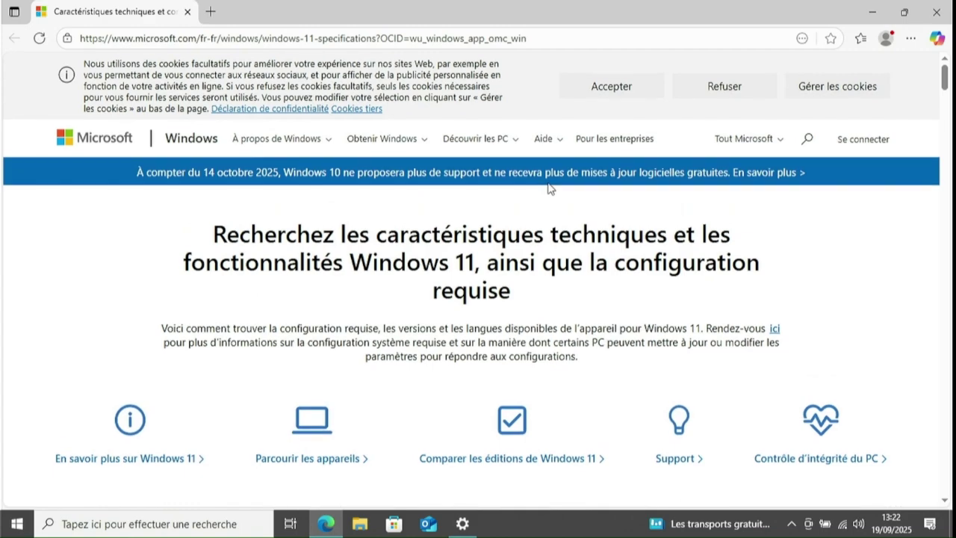
{"action": "scroll", "coordinate": [431, 289], "scroll_direction": "down", "scroll_amount": 2}
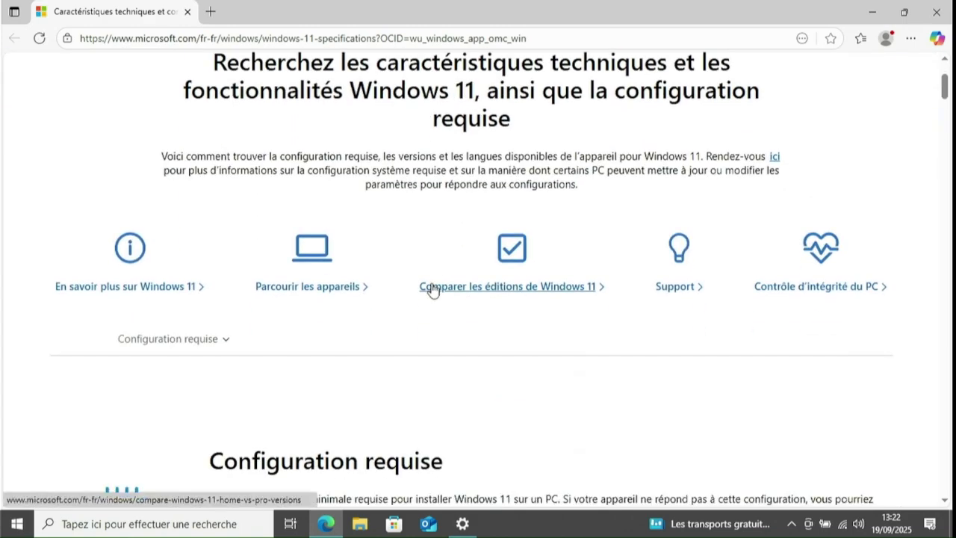
{"action": "scroll", "coordinate": [432, 289], "scroll_direction": "down", "scroll_amount": 3}
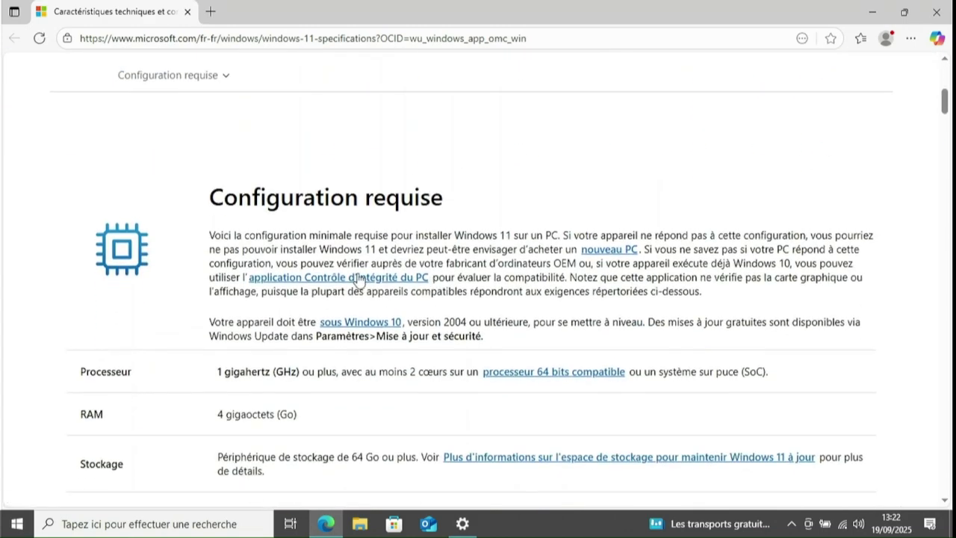
{"action": "left_click", "coordinate": [358, 278]}
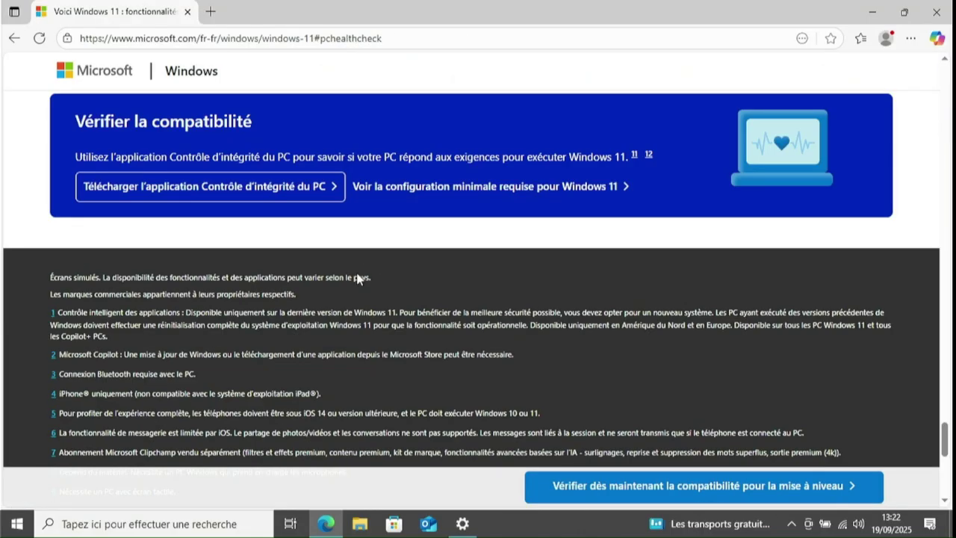
{"action": "left_click", "coordinate": [205, 191]}
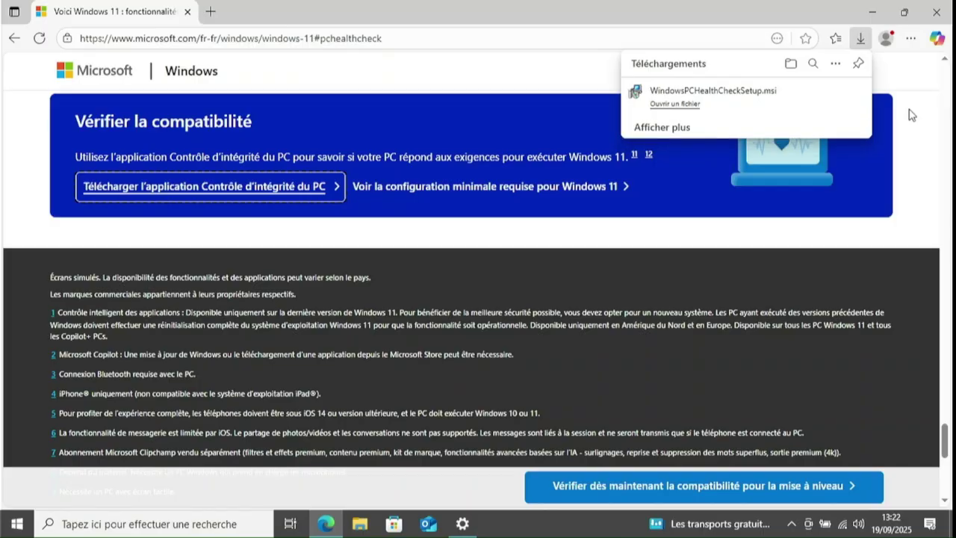
Step: Install WindowsPCHealthCheckSetup from the Downloads folder, accepting the licence terms, and finish with the app set to open
{"action": "left_click", "coordinate": [834, 95]}
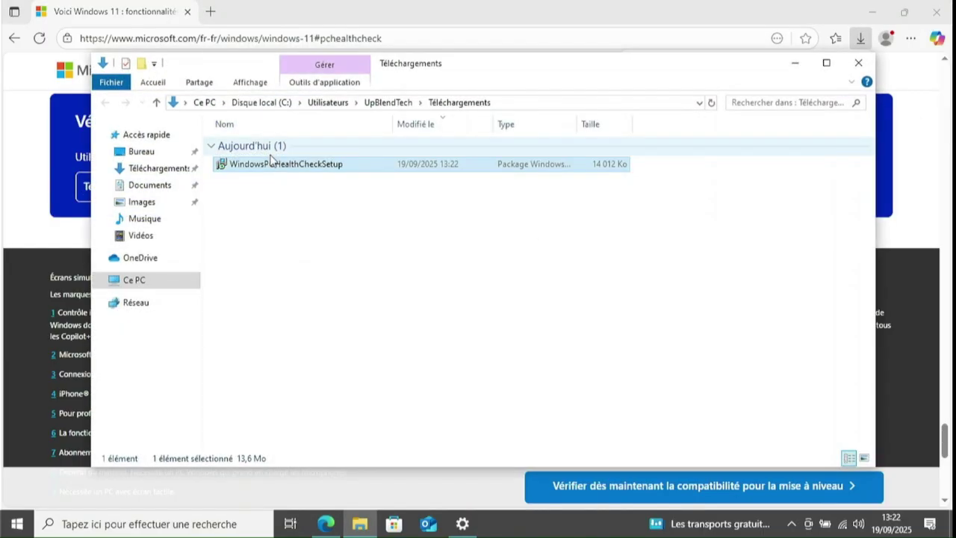
{"action": "double_click", "coordinate": [272, 162]}
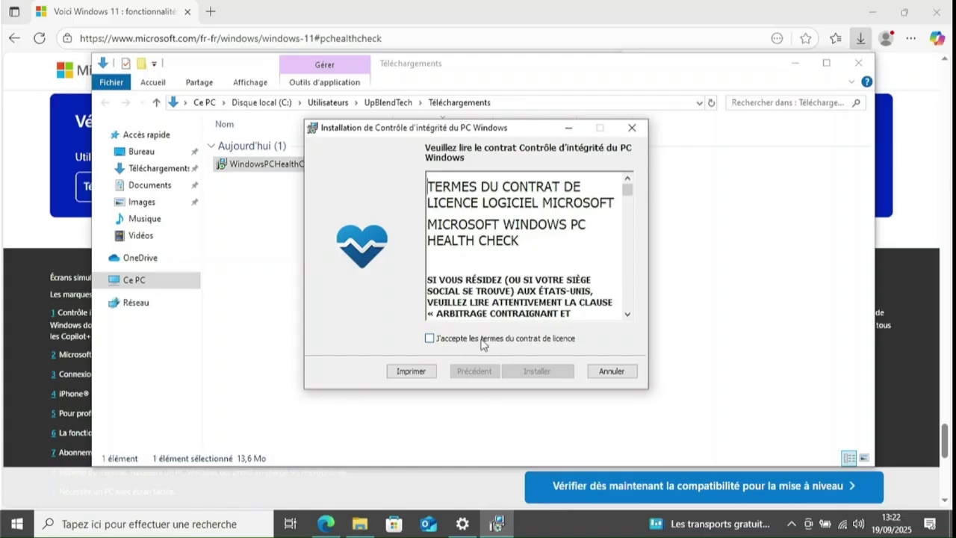
{"action": "left_click", "coordinate": [478, 342]}
{"action": "left_click", "coordinate": [536, 371]}
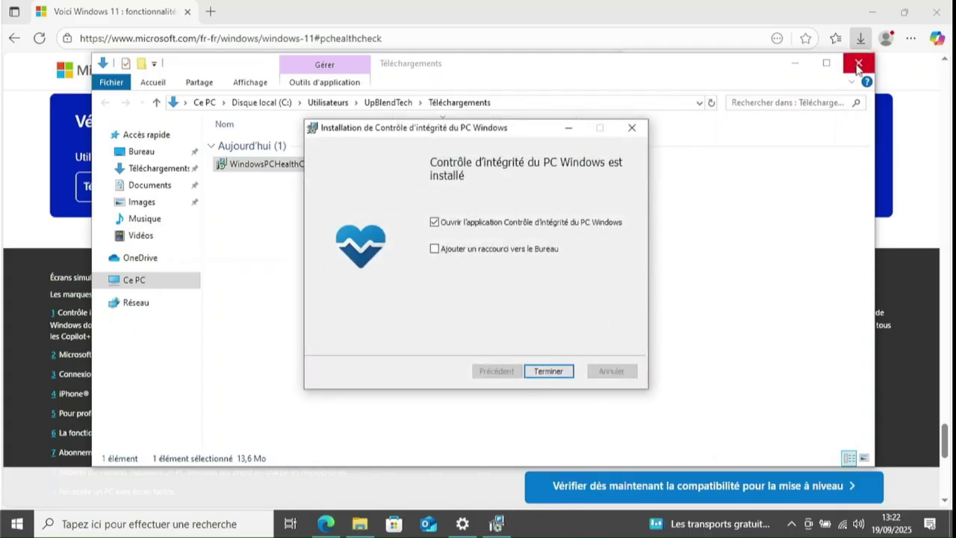
{"action": "left_click", "coordinate": [558, 371]}
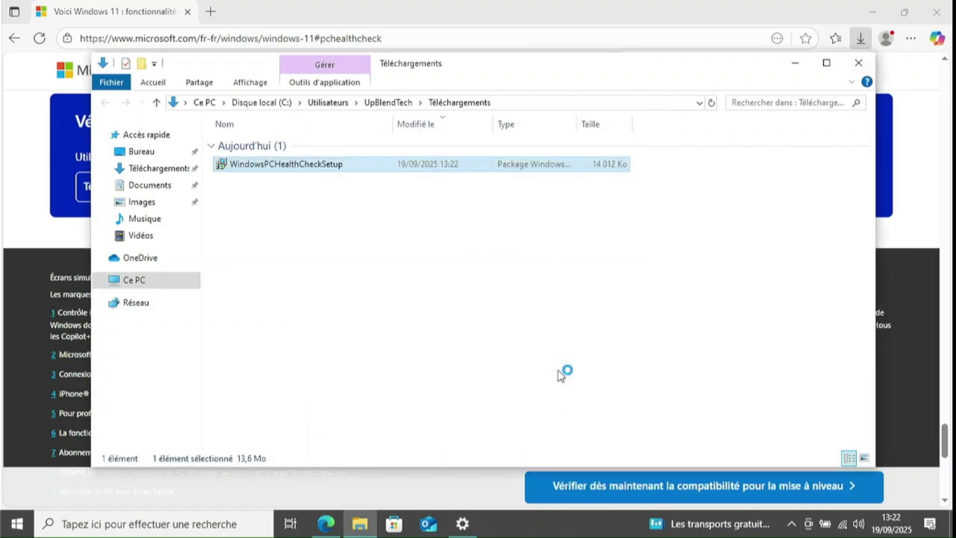
{"action": "left_click", "coordinate": [859, 64]}
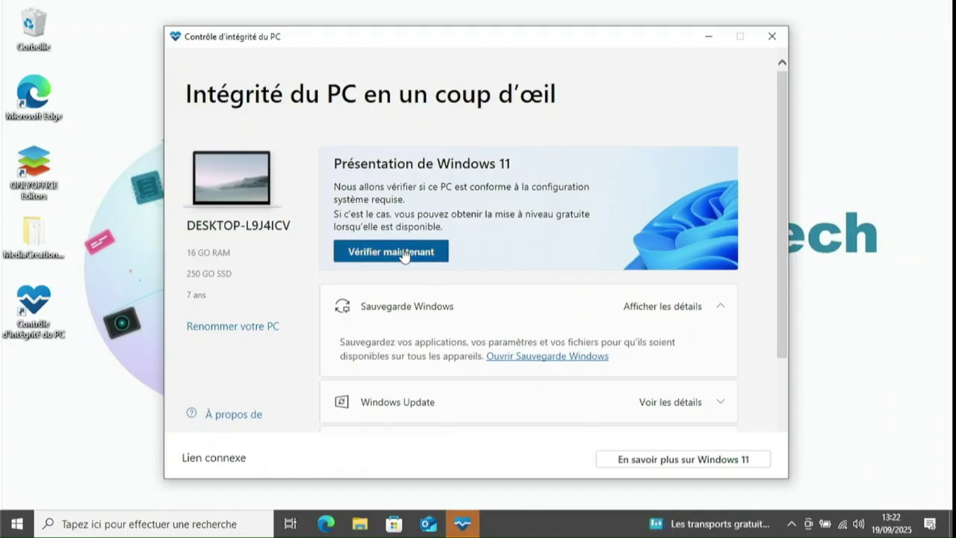
Step: Check this PC's compatibility with Windows 11 and review all the detailed results
{"action": "left_click", "coordinate": [403, 253]}
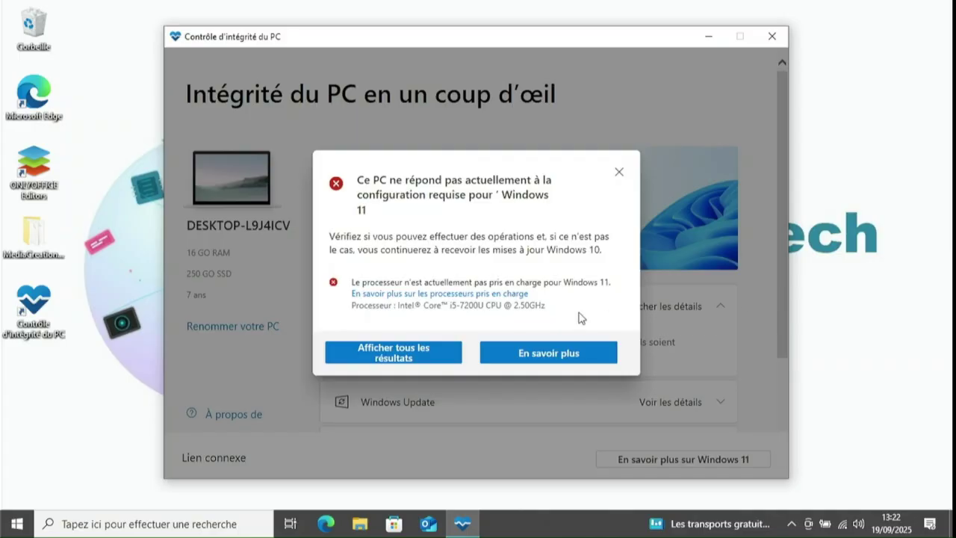
{"action": "left_click", "coordinate": [398, 352]}
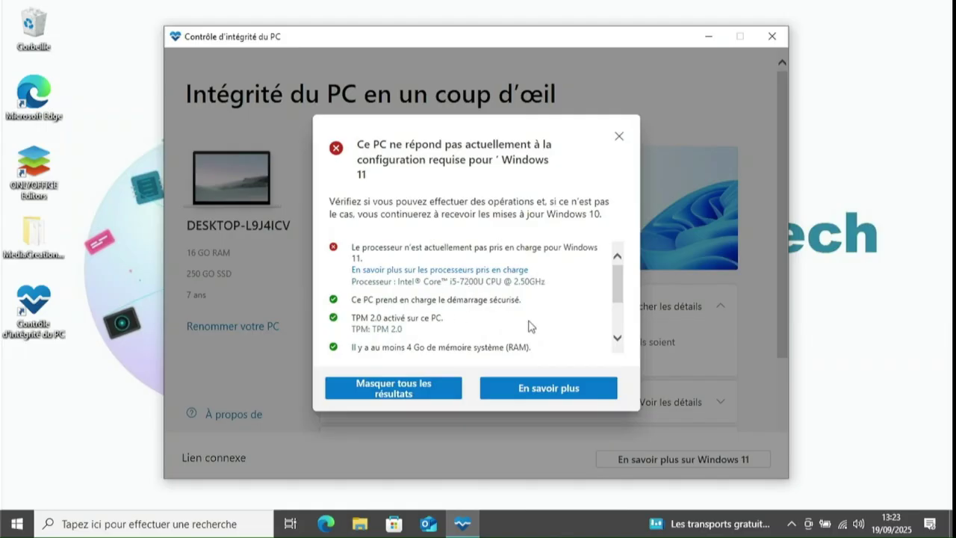
{"action": "scroll", "coordinate": [529, 327], "scroll_direction": "down", "scroll_amount": 1}
{"action": "scroll", "coordinate": [529, 326], "scroll_direction": "up", "scroll_amount": 1}
Step: Open the more-information page in Edge, replace it with a new tab and refuse all cookies
{"action": "left_click", "coordinate": [559, 394]}
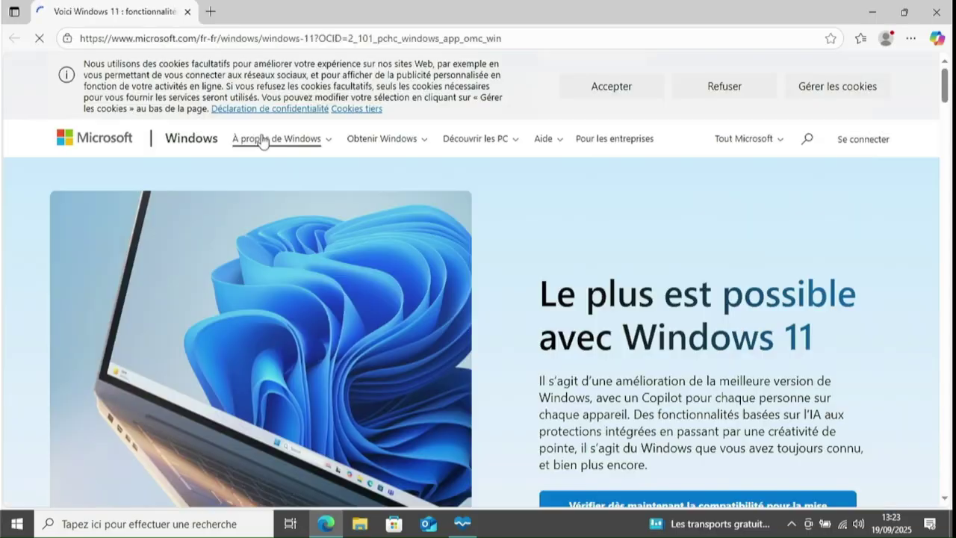
{"action": "left_click", "coordinate": [209, 12]}
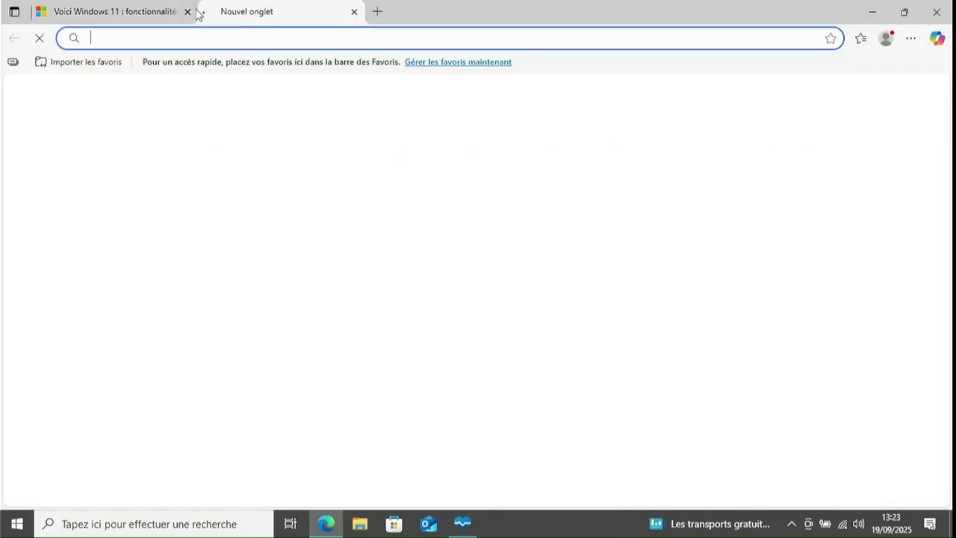
{"action": "left_click", "coordinate": [188, 12]}
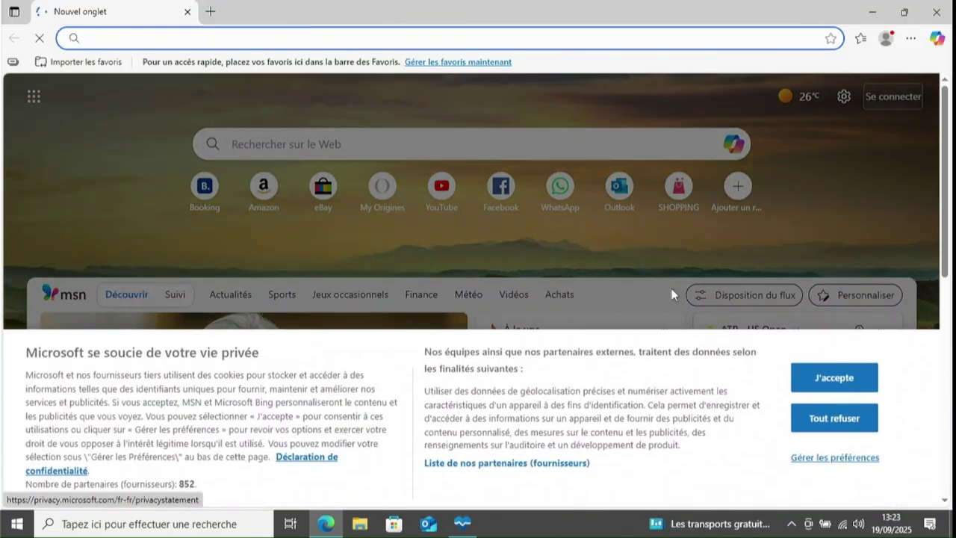
{"action": "left_click", "coordinate": [810, 430]}
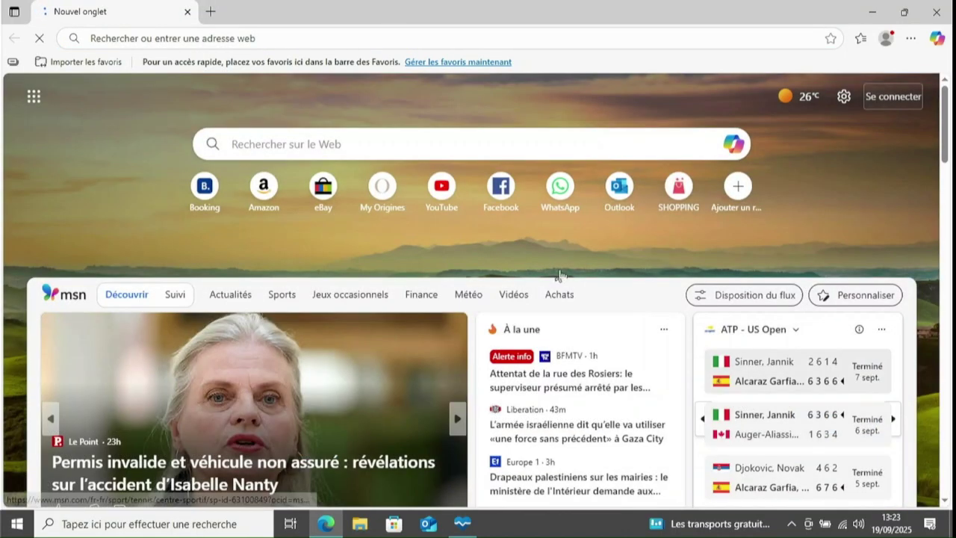
Step: Search the web for "github aveyo media creation tool"
{"action": "left_click", "coordinate": [386, 137]}
{"action": "type", "text": "gith"}
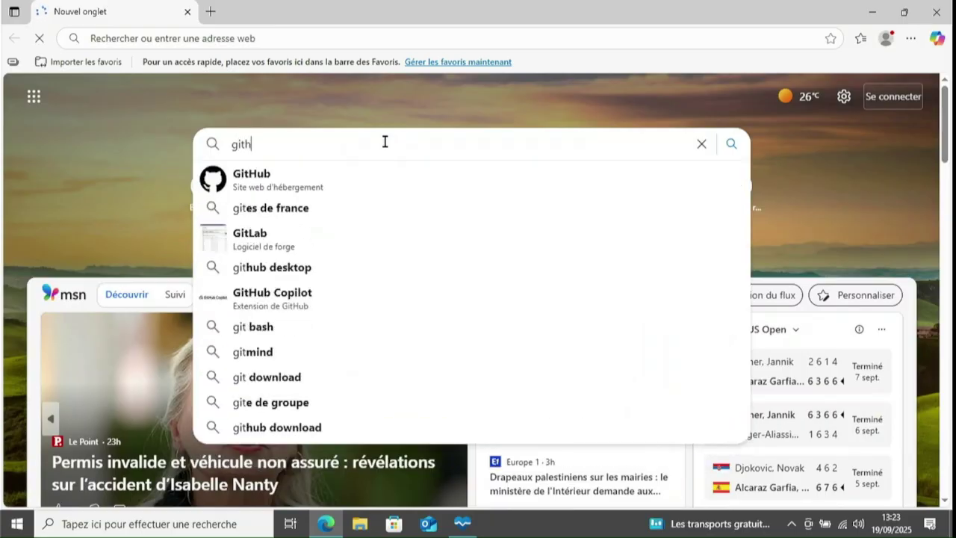
{"action": "type", "text": "ub "}
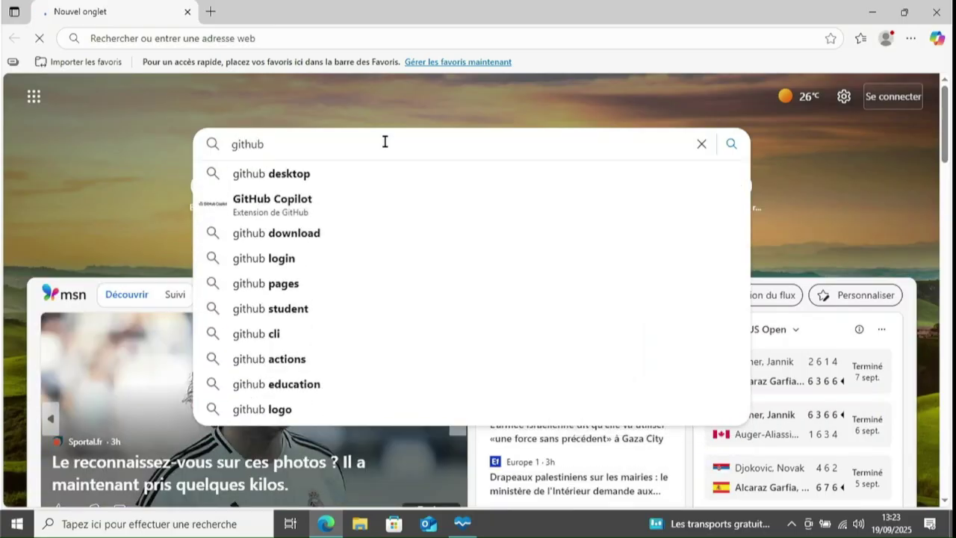
{"action": "type", "text": "media"}
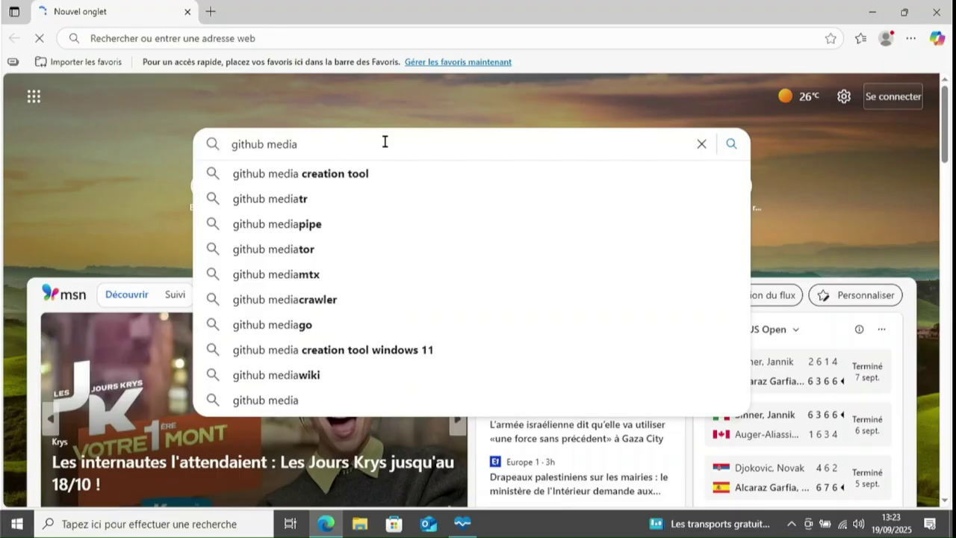
{"action": "key", "text": "Down"}
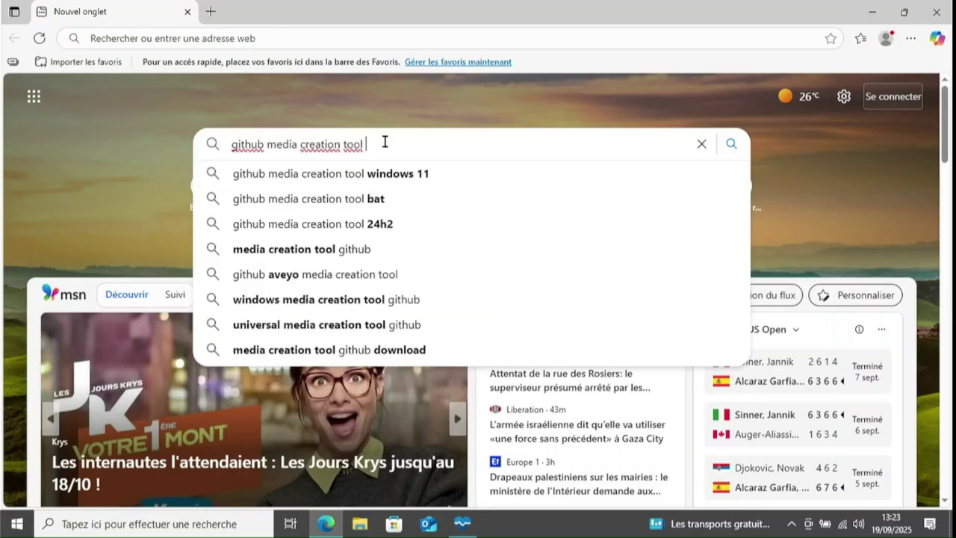
{"action": "type", "text": "ay"}
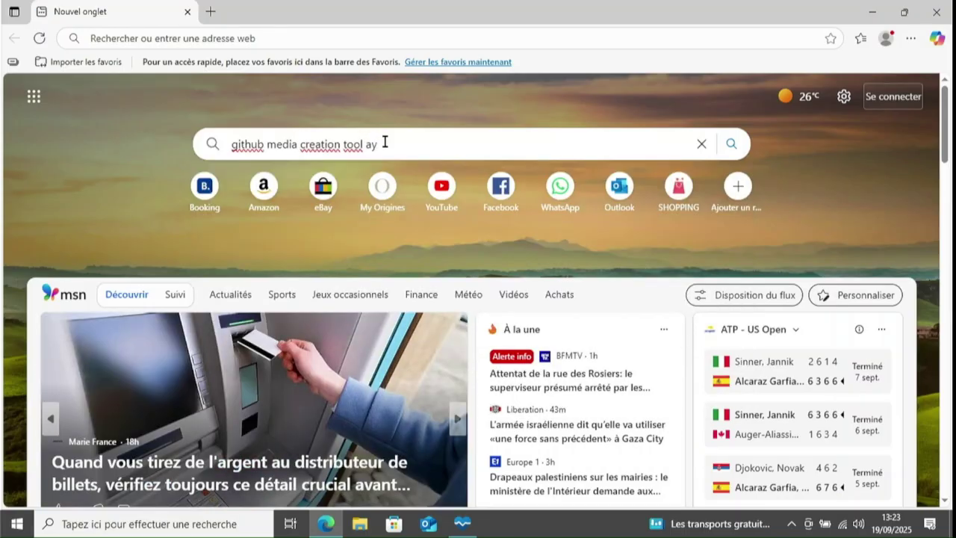
{"action": "key", "text": "BackSpace"}
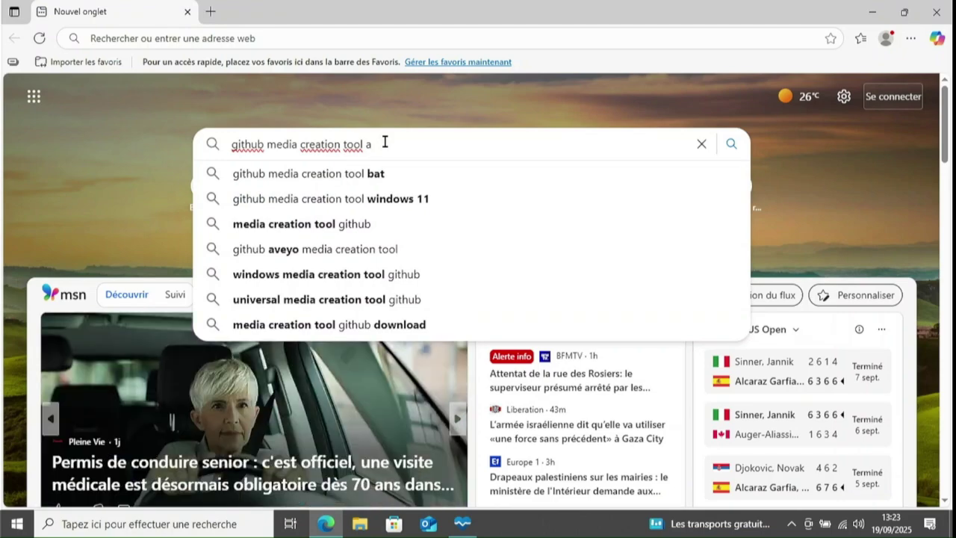
{"action": "key", "text": "Down"}
{"action": "key", "text": "Down"}
{"action": "key", "text": "Down"}
{"action": "key", "text": "Down"}
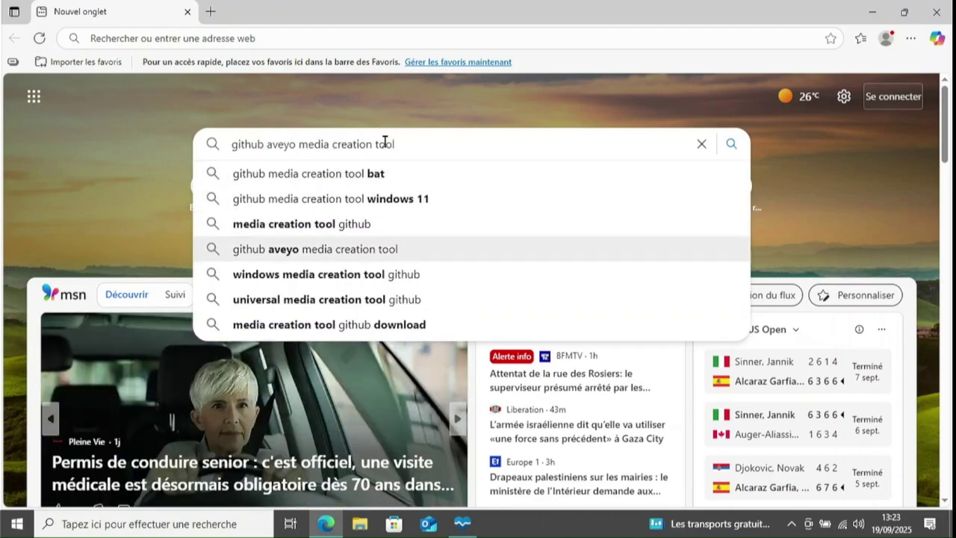
{"action": "key", "text": "Return"}
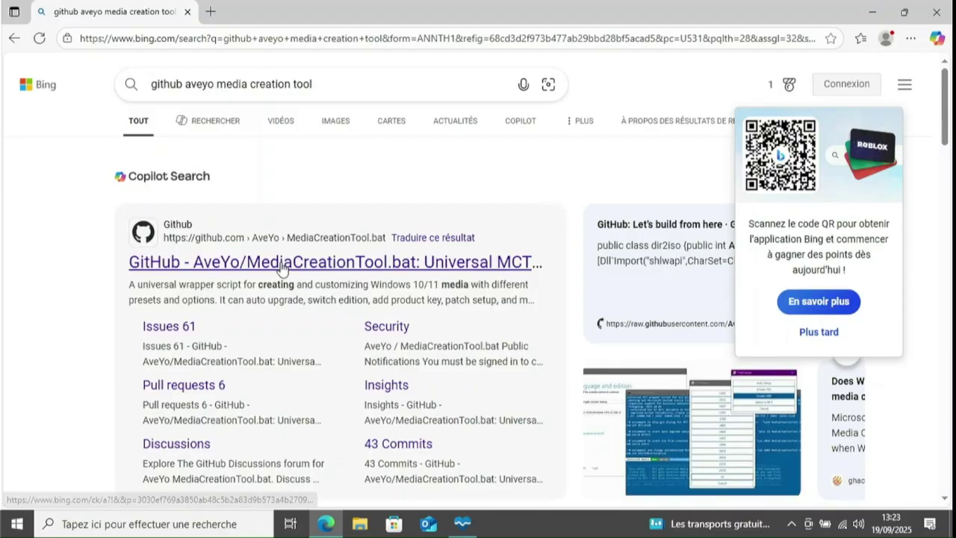
Step: Open the AveYo/MediaCreationTool.bat repository on GitHub and download its code as a ZIP archive
{"action": "left_click", "coordinate": [282, 269]}
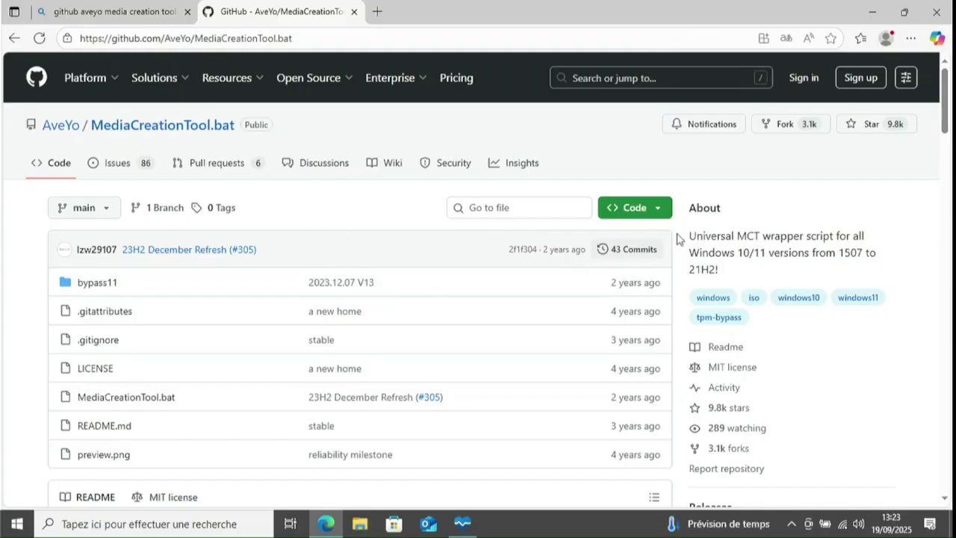
{"action": "left_click", "coordinate": [660, 212]}
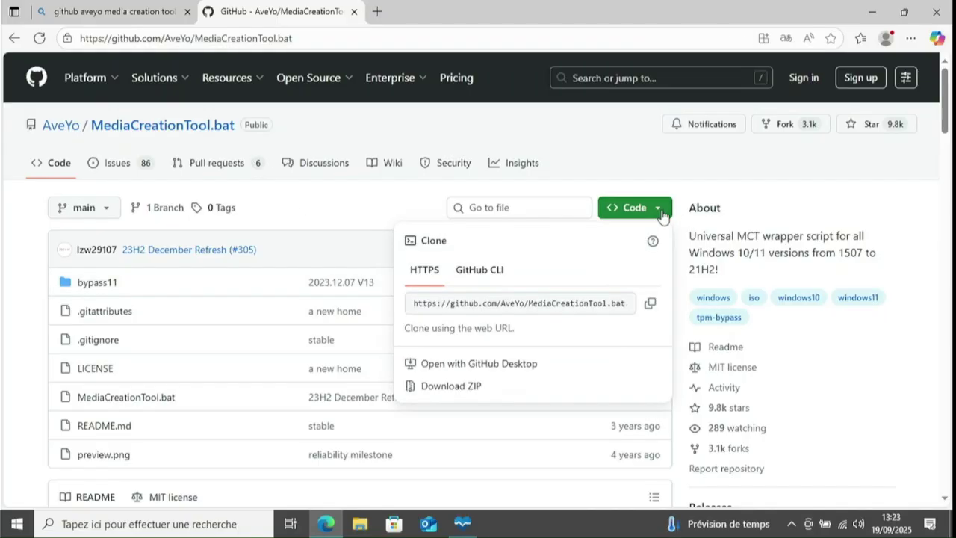
{"action": "left_click", "coordinate": [654, 212]}
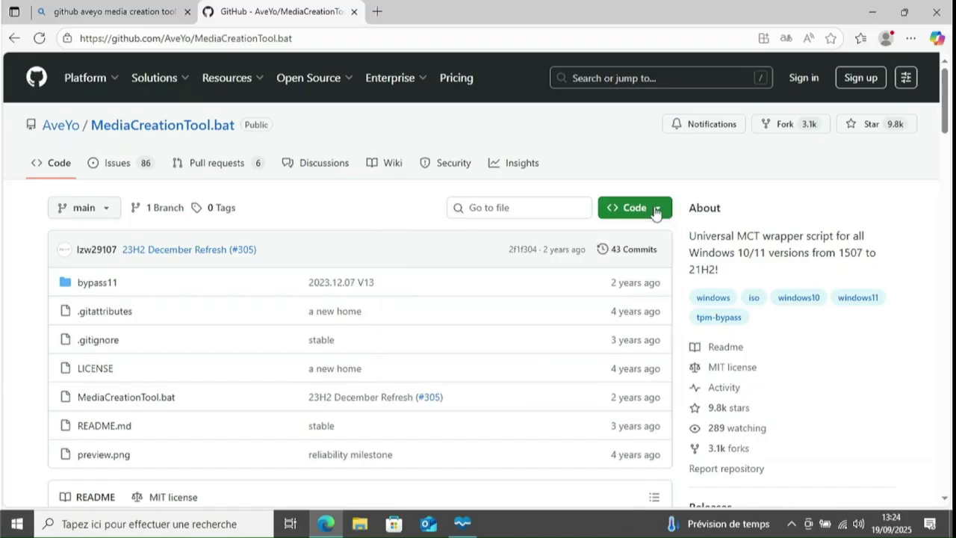
{"action": "left_click", "coordinate": [654, 212]}
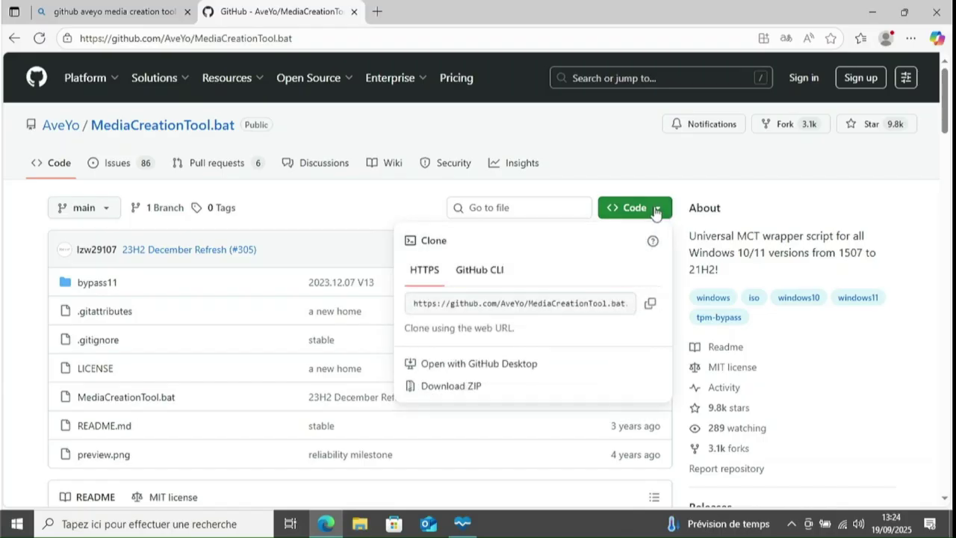
{"action": "left_click", "coordinate": [468, 388]}
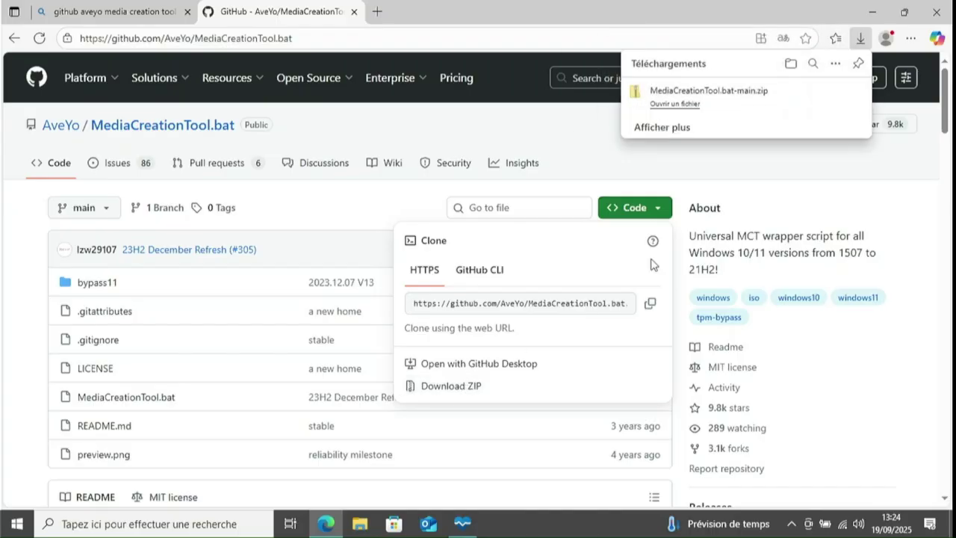
Step: Show the downloaded MediaCreationTool.bat-main archive in its folder, extract everything from it, and return to the Téléchargements folder
{"action": "mouse_move", "coordinate": [704, 111]}
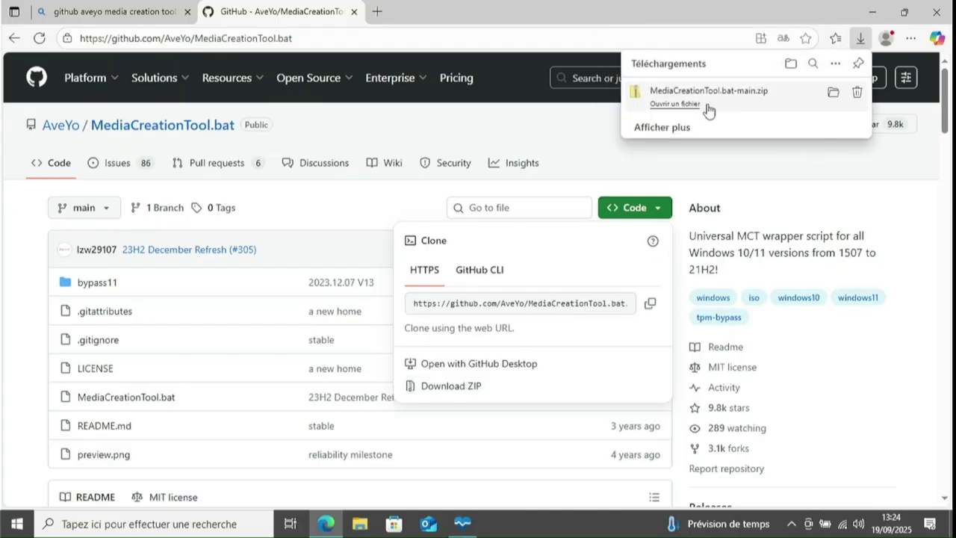
{"action": "left_click", "coordinate": [835, 91]}
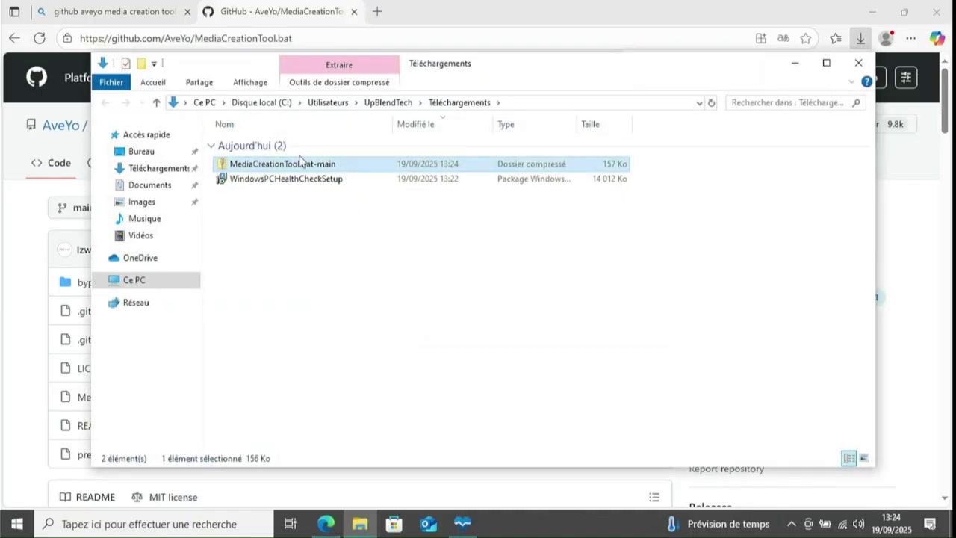
{"action": "left_click", "coordinate": [301, 164]}
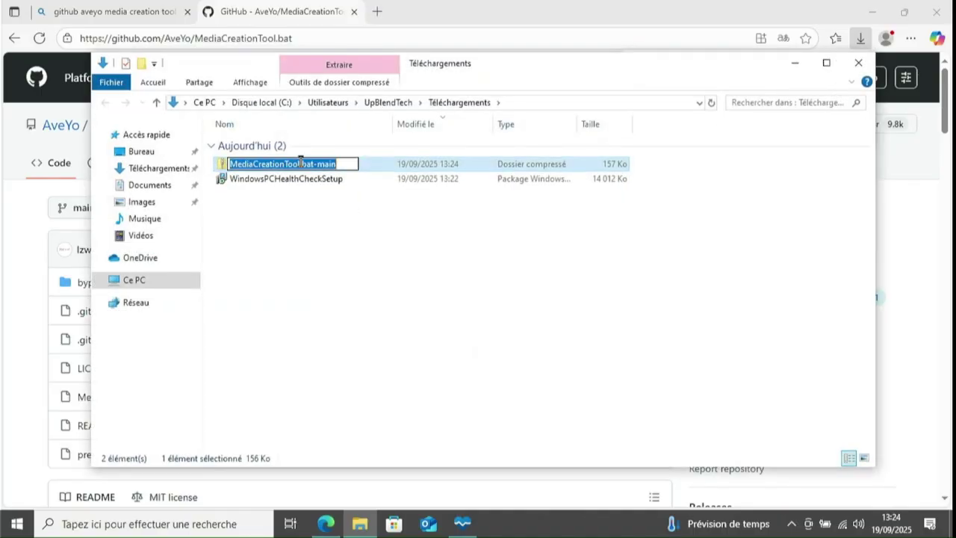
{"action": "left_click", "coordinate": [301, 227]}
{"action": "left_click", "coordinate": [263, 163]}
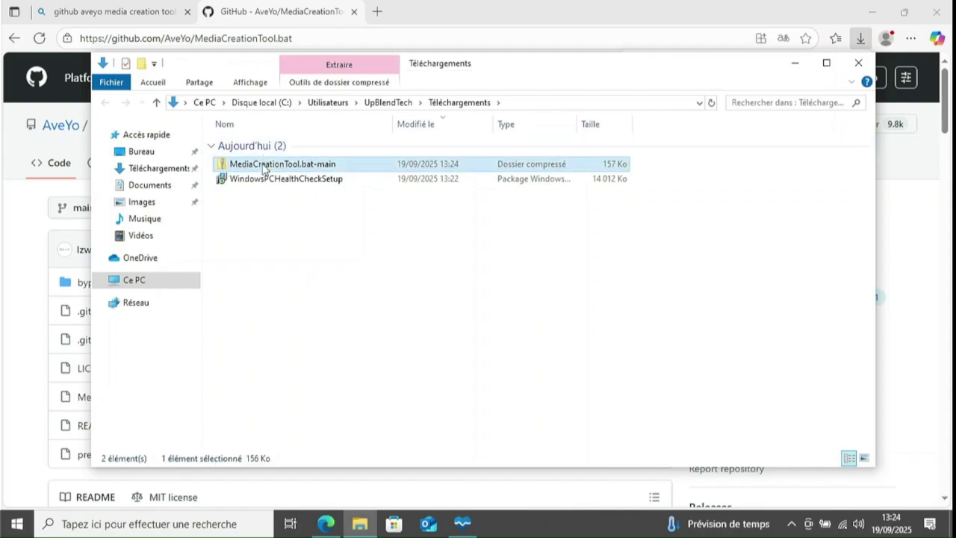
{"action": "right_click", "coordinate": [263, 164]}
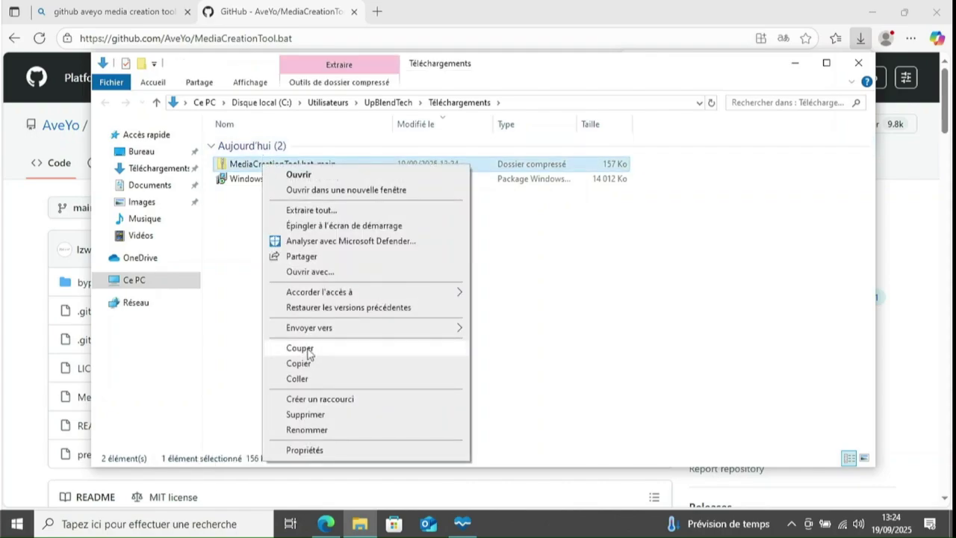
{"action": "left_click", "coordinate": [312, 210]}
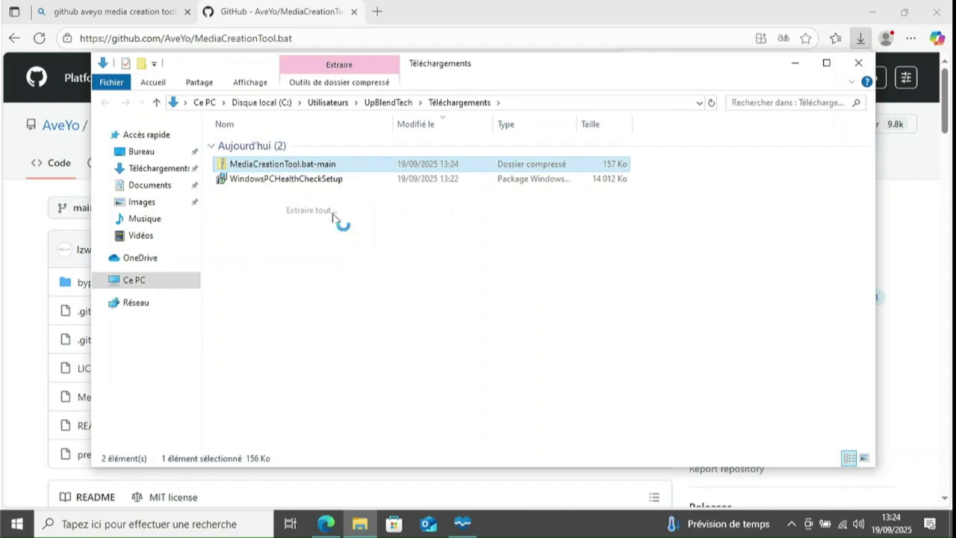
{"action": "left_click", "coordinate": [587, 397]}
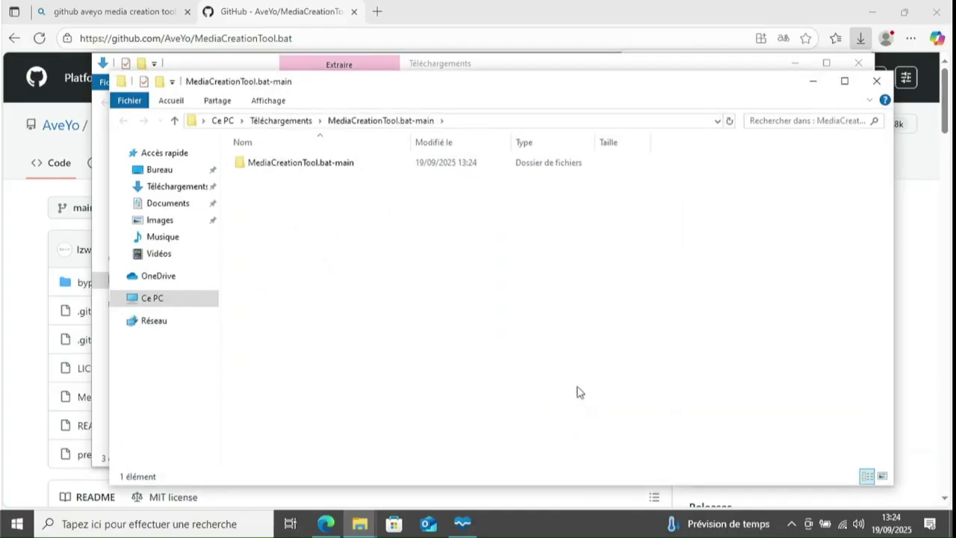
{"action": "left_click", "coordinate": [289, 123]}
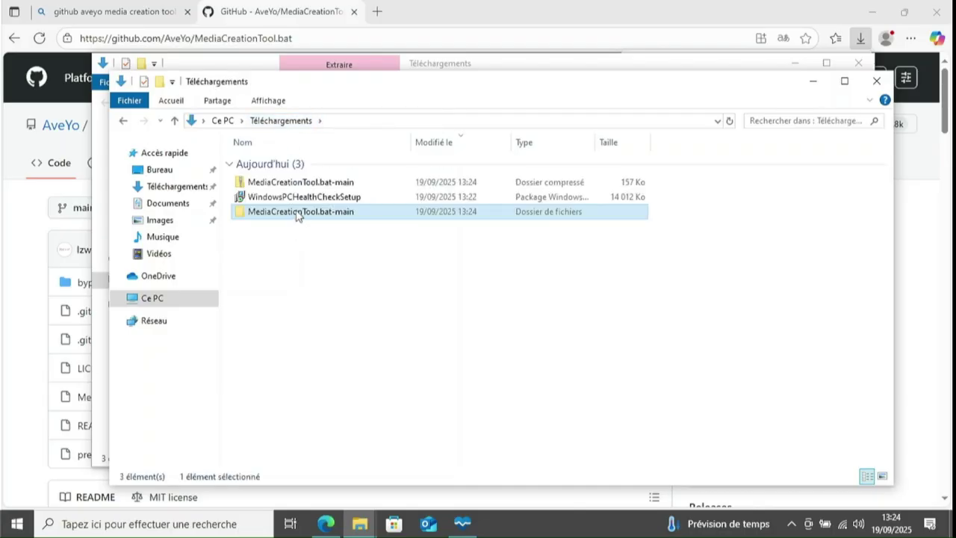
Step: Close the browser, the PC health check with its results dialog, and the duplicate Téléchargements window
{"action": "left_click", "coordinate": [944, 7]}
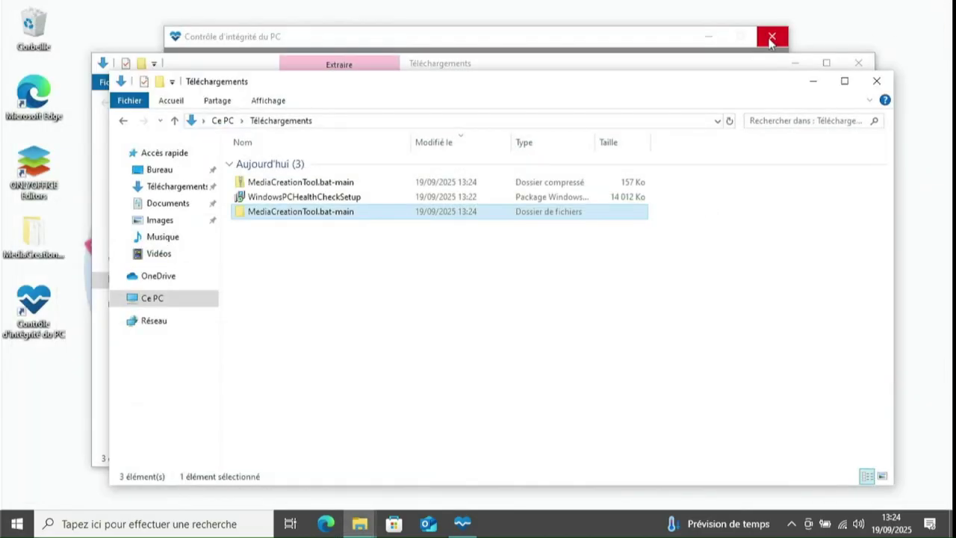
{"action": "left_click", "coordinate": [688, 39]}
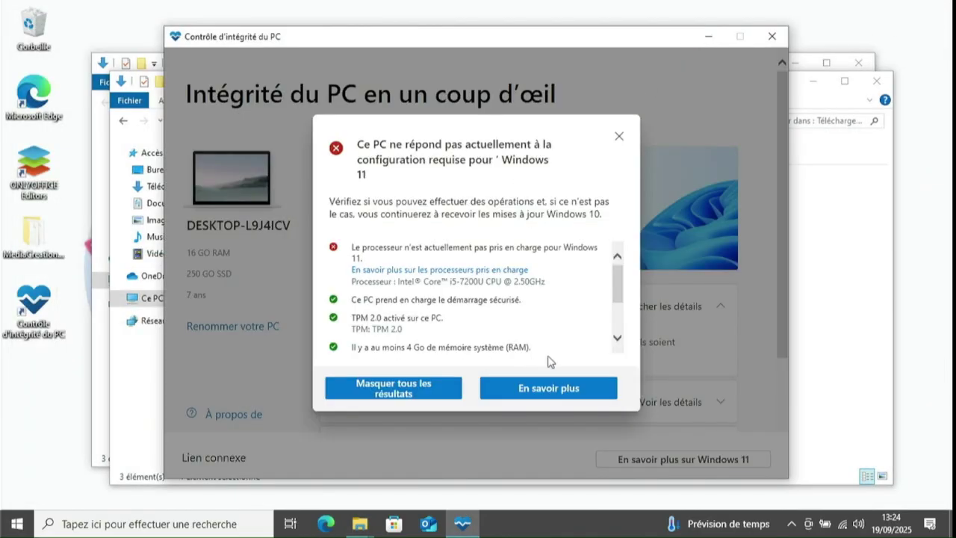
{"action": "left_click", "coordinate": [618, 136]}
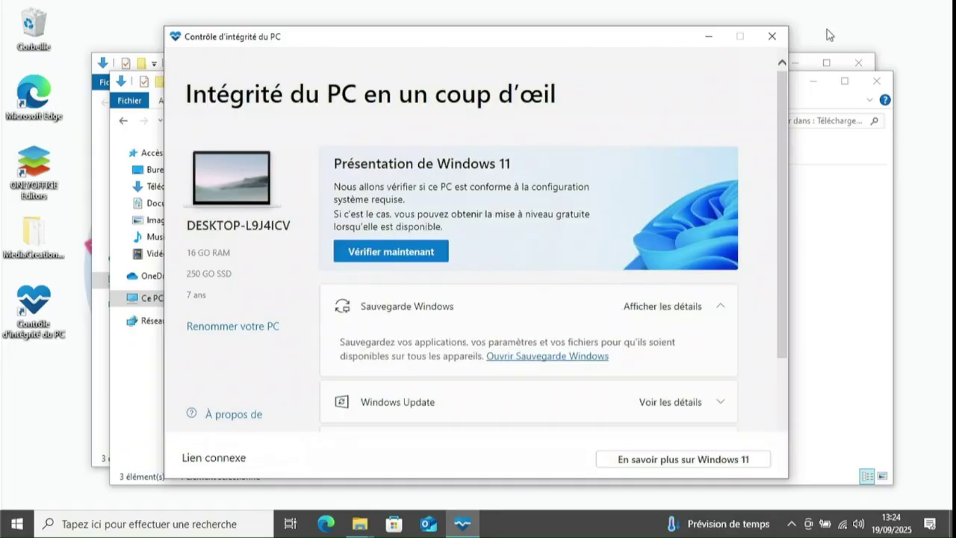
{"action": "left_click", "coordinate": [771, 36]}
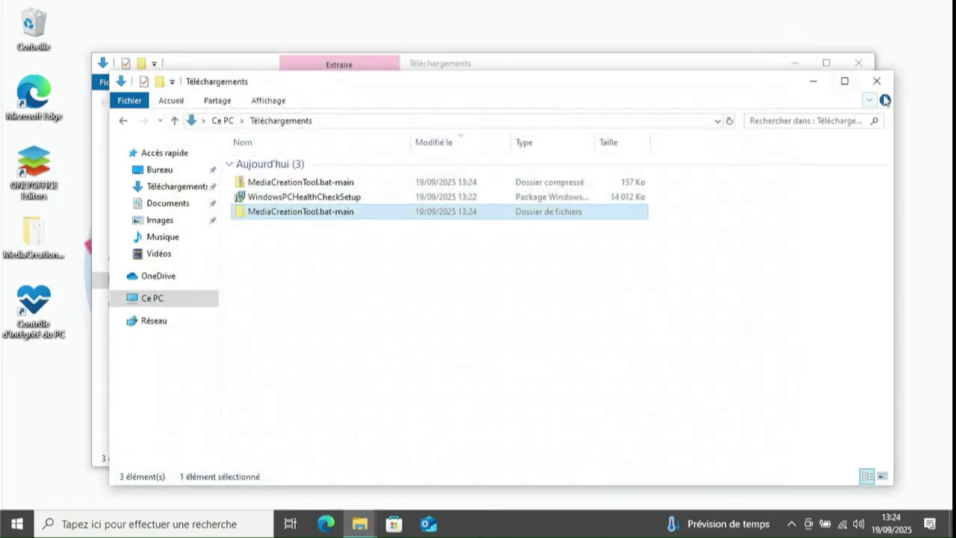
{"action": "left_click", "coordinate": [851, 62]}
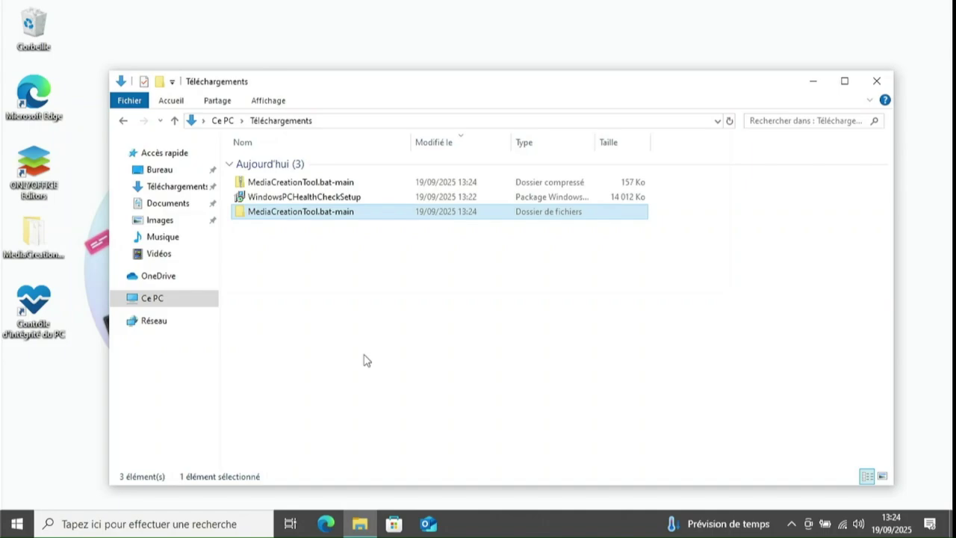
Step: Open the extracted MediaCreationTool.bat-main folder and its nested subfolder, and view the actions available for the MediaCreationTool script
{"action": "double_click", "coordinate": [312, 215]}
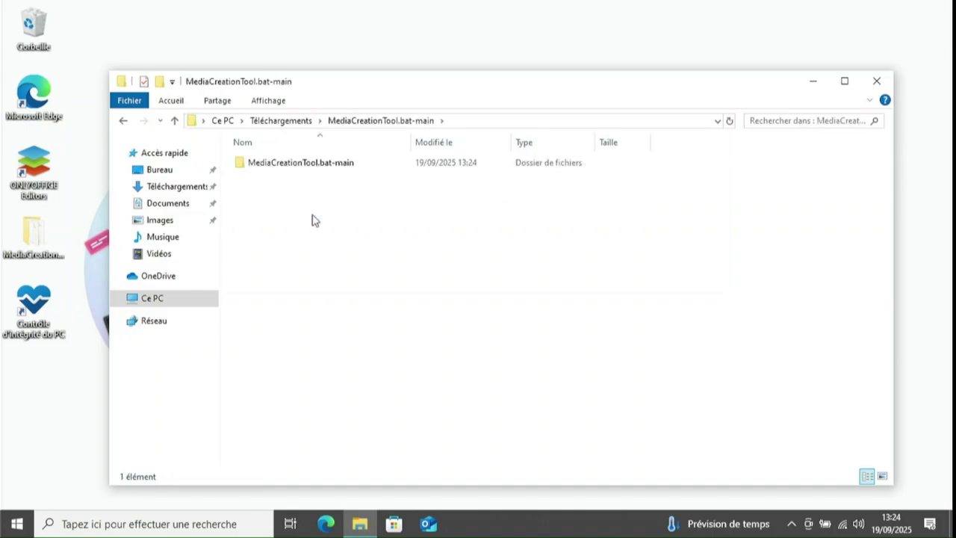
{"action": "double_click", "coordinate": [309, 170]}
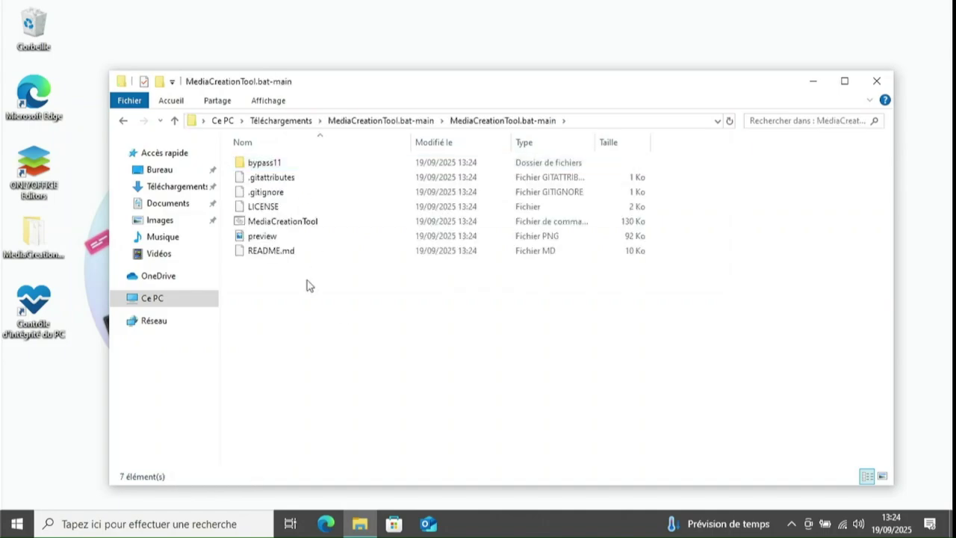
{"action": "right_click", "coordinate": [302, 219]}
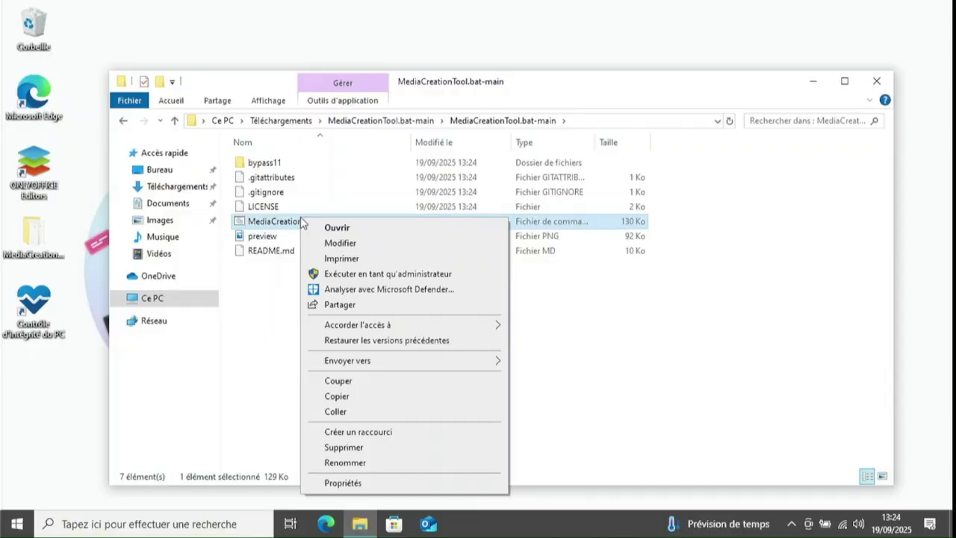
{"action": "left_click", "coordinate": [250, 294]}
{"action": "left_click", "coordinate": [250, 294]}
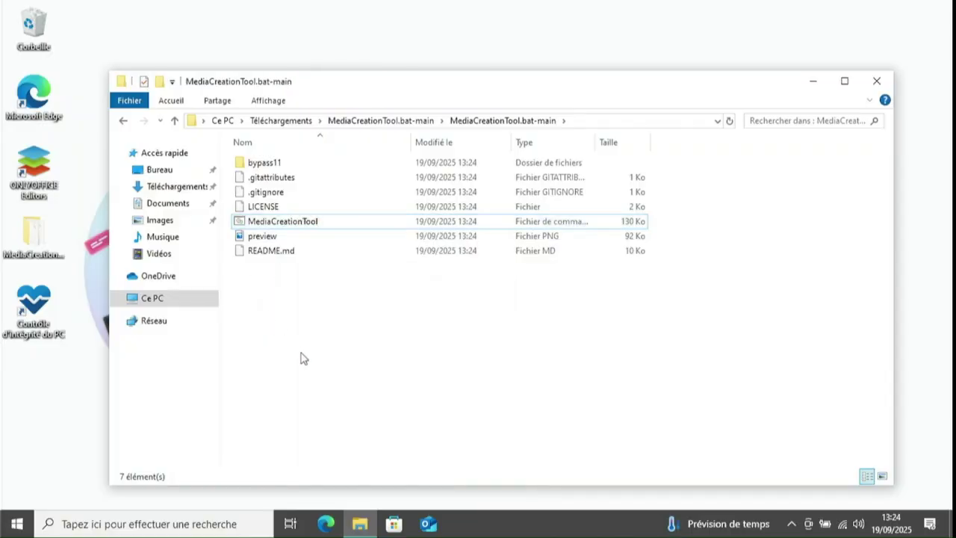
Step: Search Windows for "point" and open the "Créer un point de restauration" settings
{"action": "left_click", "coordinate": [16, 524]}
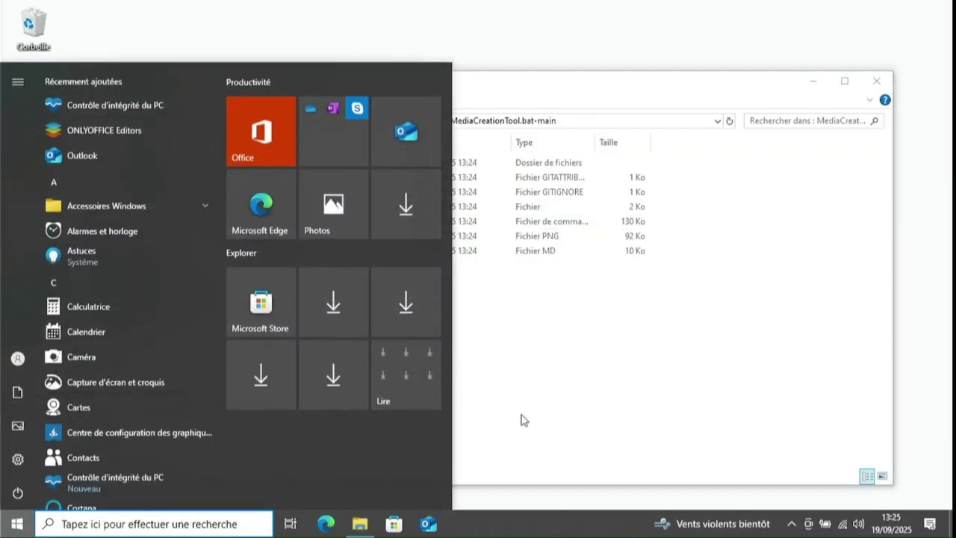
{"action": "left_click", "coordinate": [105, 522]}
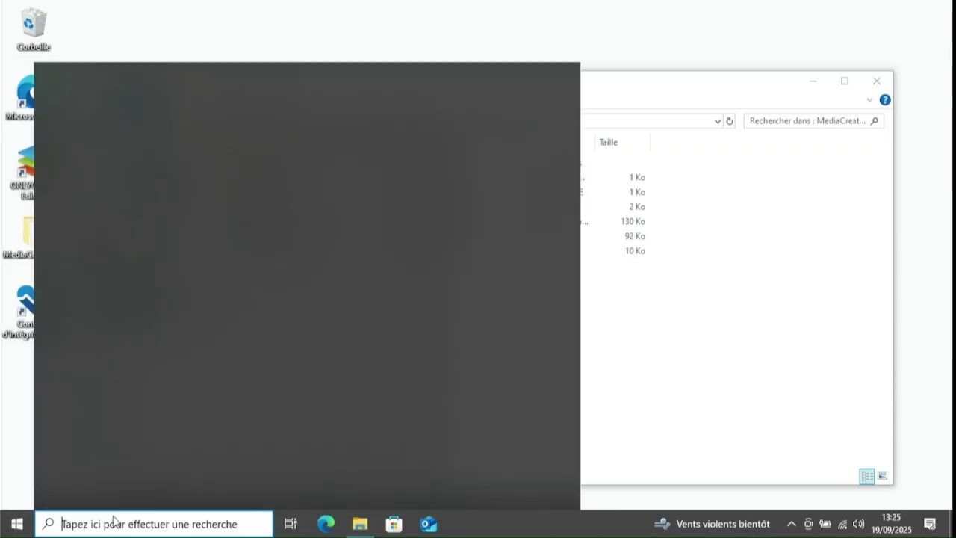
{"action": "type", "text": "restau"}
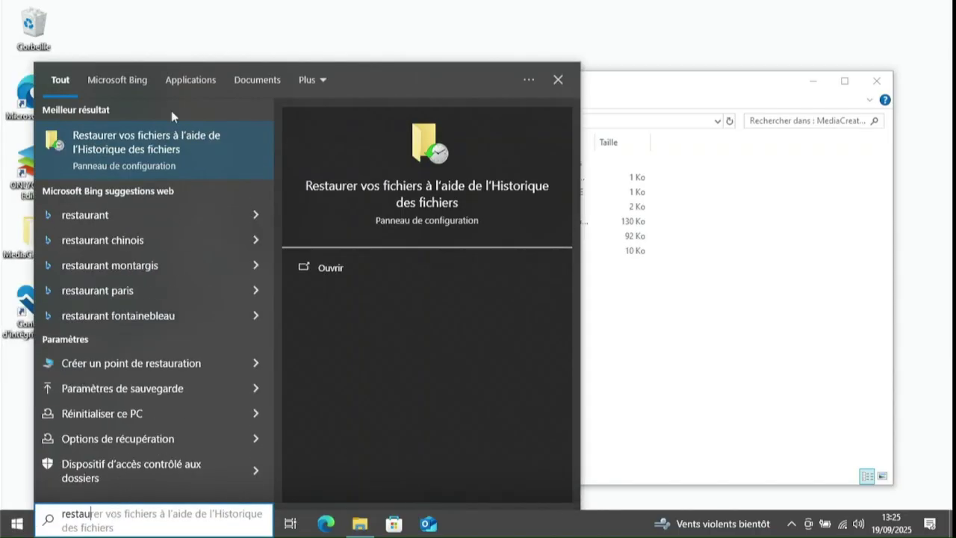
{"action": "type", "text": "r"}
{"action": "key", "text": "BackSpace"}
{"action": "key", "text": "BackSpace"}
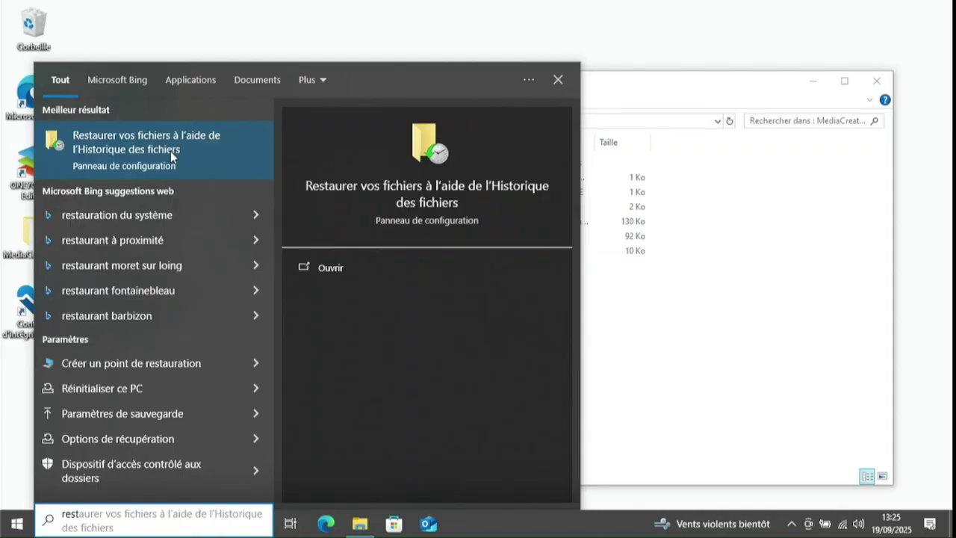
{"action": "key", "text": "BackSpace"}
{"action": "key", "text": "BackSpace"}
{"action": "key", "text": "BackSpace"}
{"action": "type", "text": "point"}
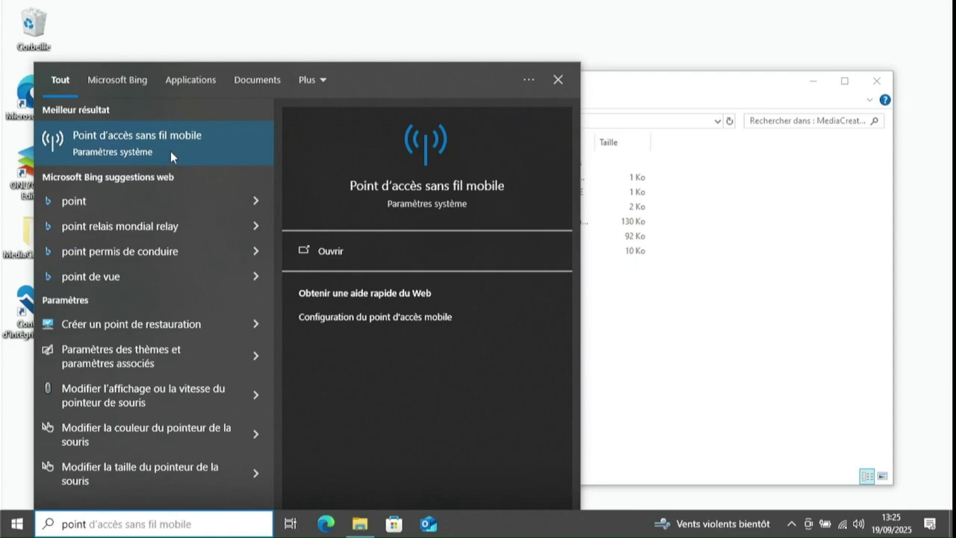
{"action": "type", "text": " re"}
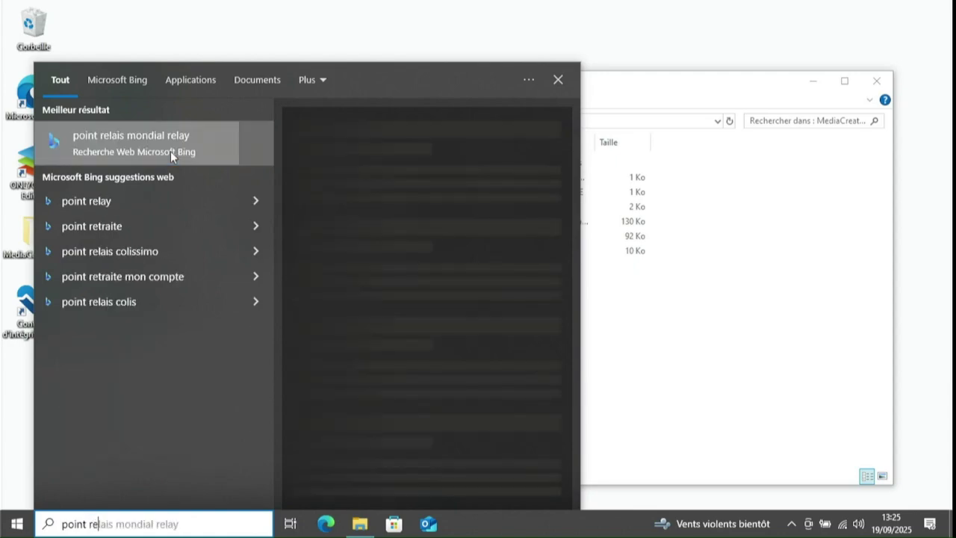
{"action": "key", "text": "BackSpace"}
{"action": "key", "text": "BackSpace"}
{"action": "key", "text": "BackSpace"}
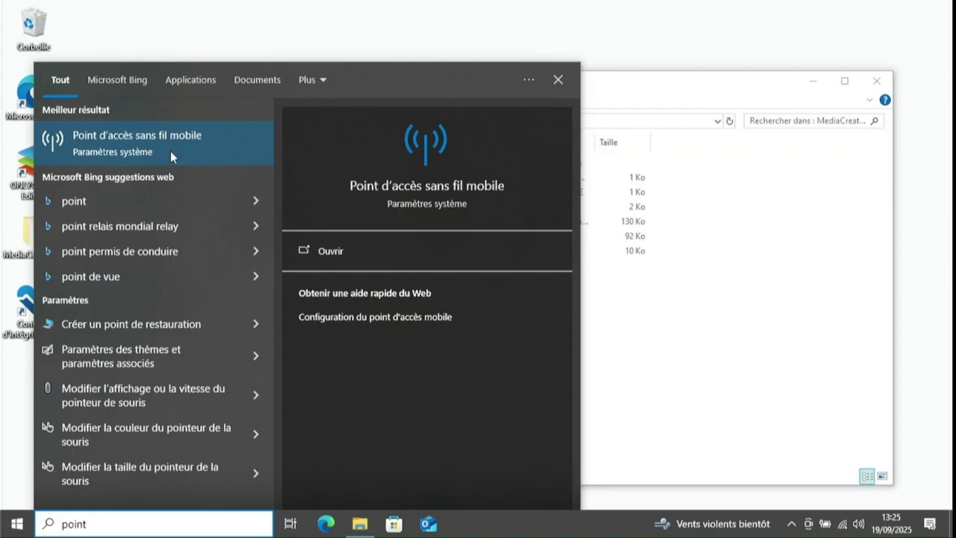
{"action": "left_click", "coordinate": [114, 321]}
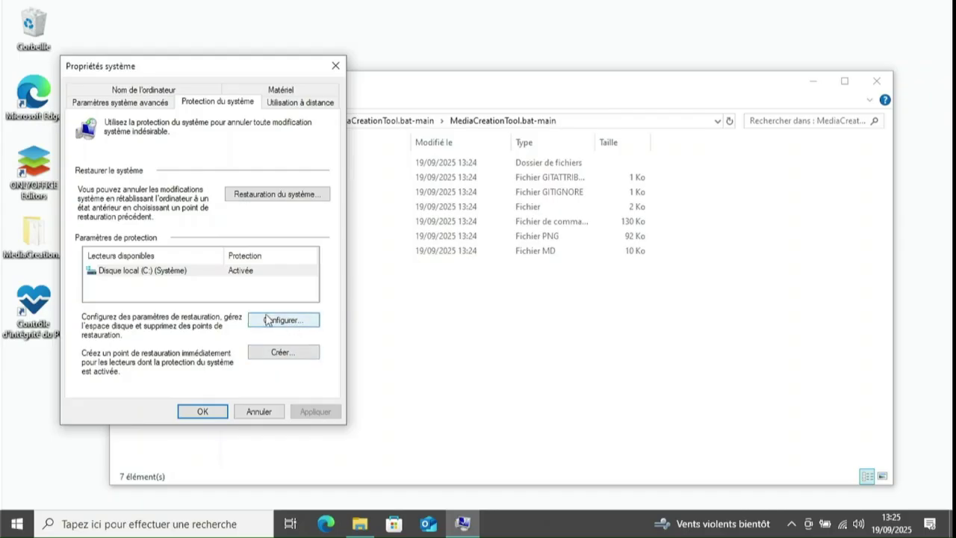
Step: Create a system restore point described as "avant_win10" and close the system properties
{"action": "left_click", "coordinate": [274, 356]}
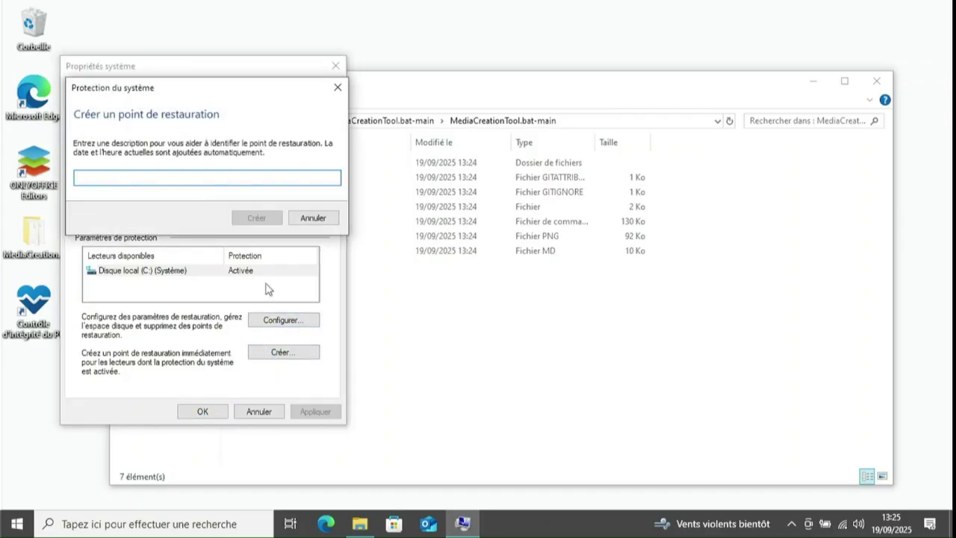
{"action": "type", "text": "avant"}
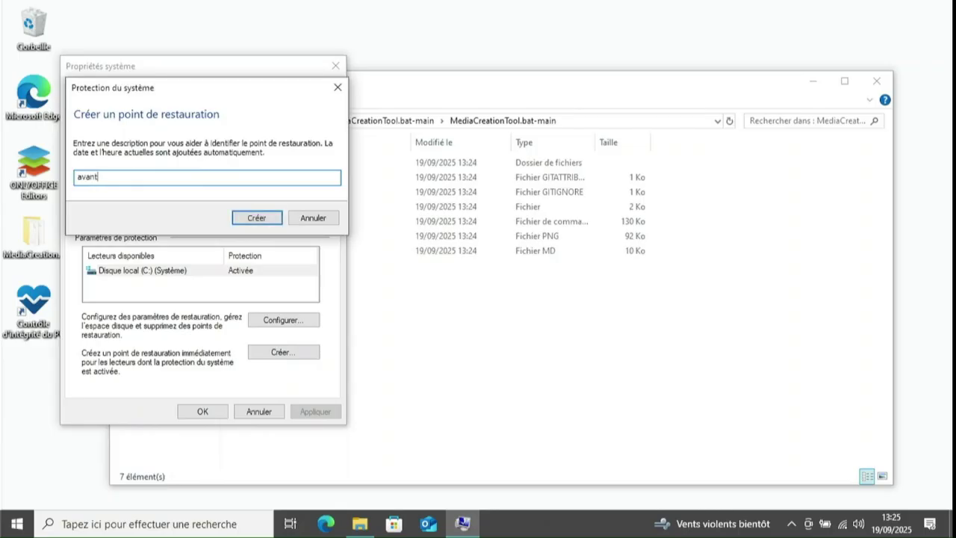
{"action": "type", "text": "_"}
{"action": "type", "text": "win"}
{"action": "type", "text": "10"}
{"action": "left_click", "coordinate": [258, 218]}
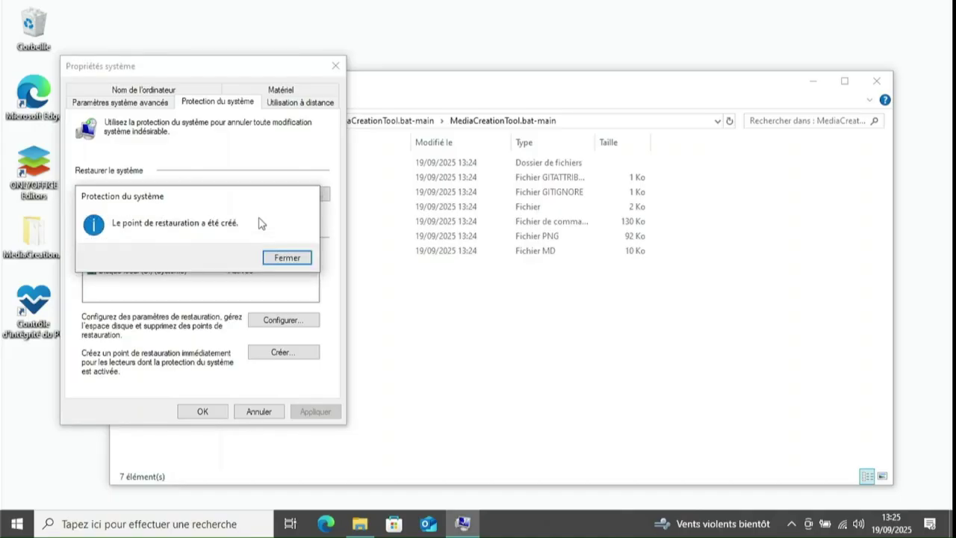
{"action": "left_click", "coordinate": [284, 258]}
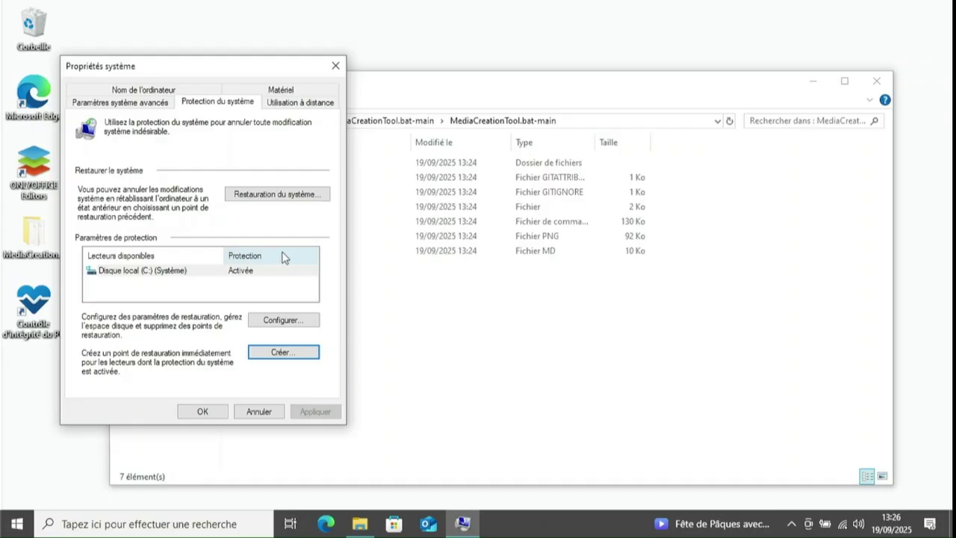
{"action": "left_click", "coordinate": [199, 412]}
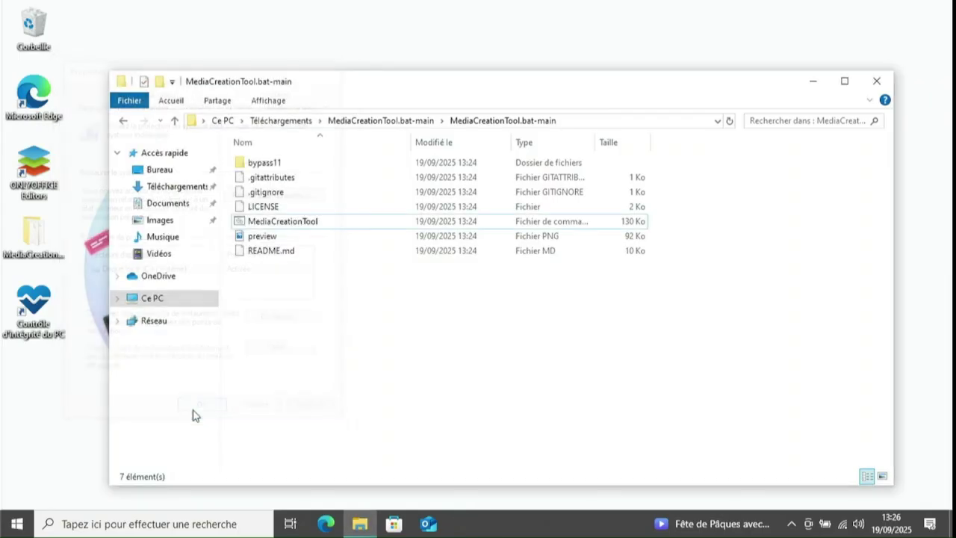
Step: Browse to Utilisateurs on Disque local (C:) and view the copy options for the personal user profile folder
{"action": "left_click", "coordinate": [149, 299]}
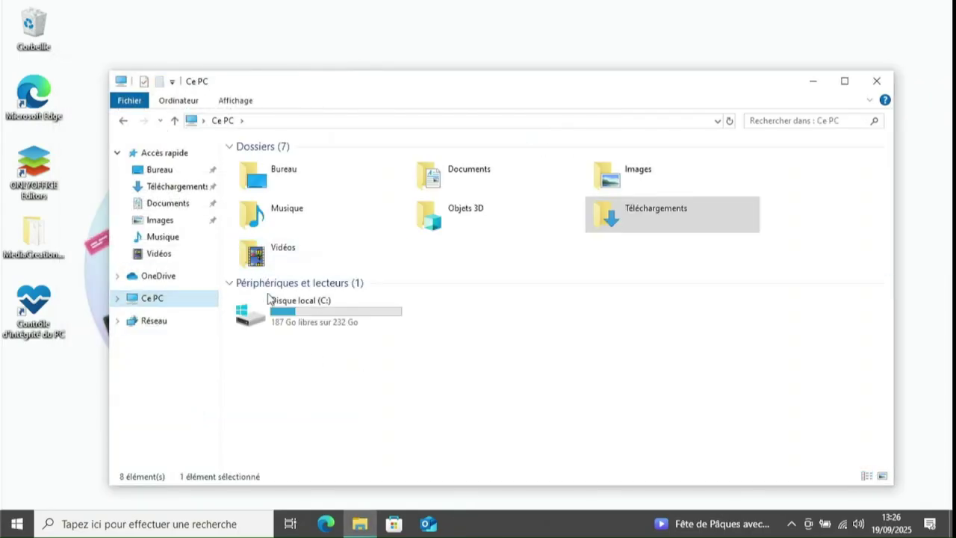
{"action": "double_click", "coordinate": [284, 319]}
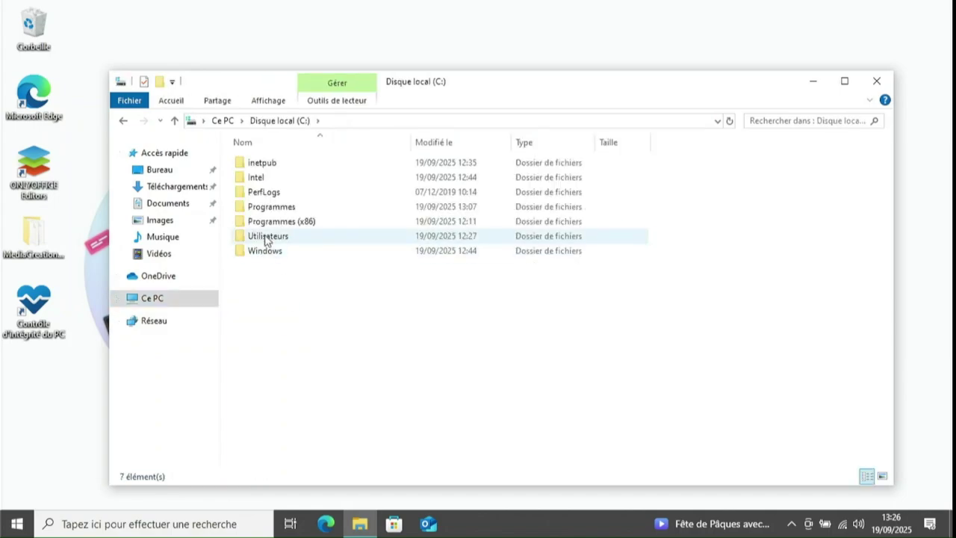
{"action": "double_click", "coordinate": [266, 235]}
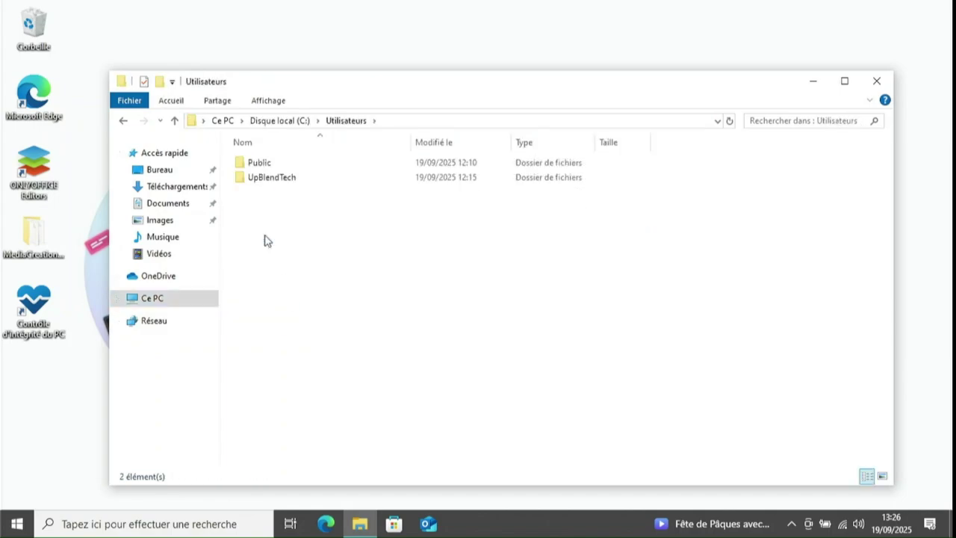
{"action": "left_click", "coordinate": [274, 183]}
{"action": "right_click", "coordinate": [274, 183]}
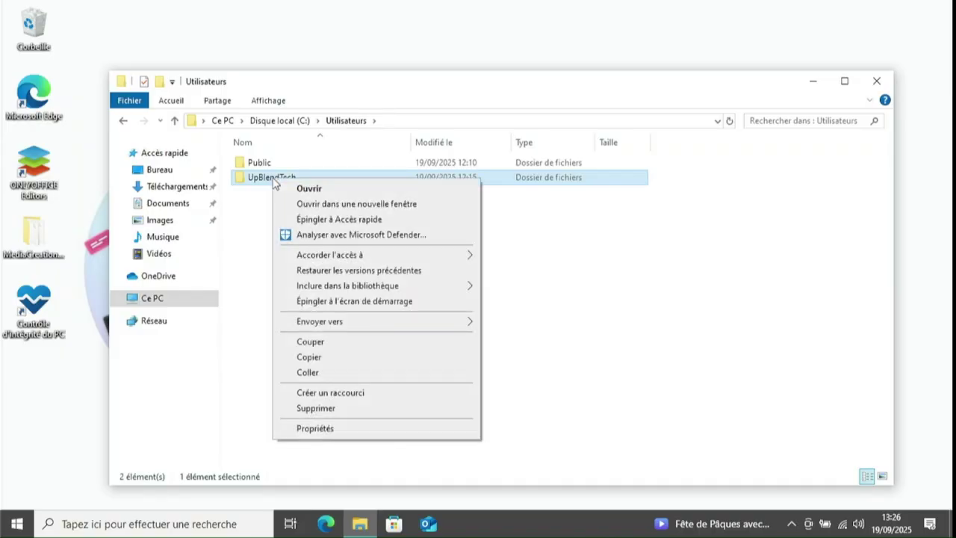
{"action": "left_click", "coordinate": [565, 297]}
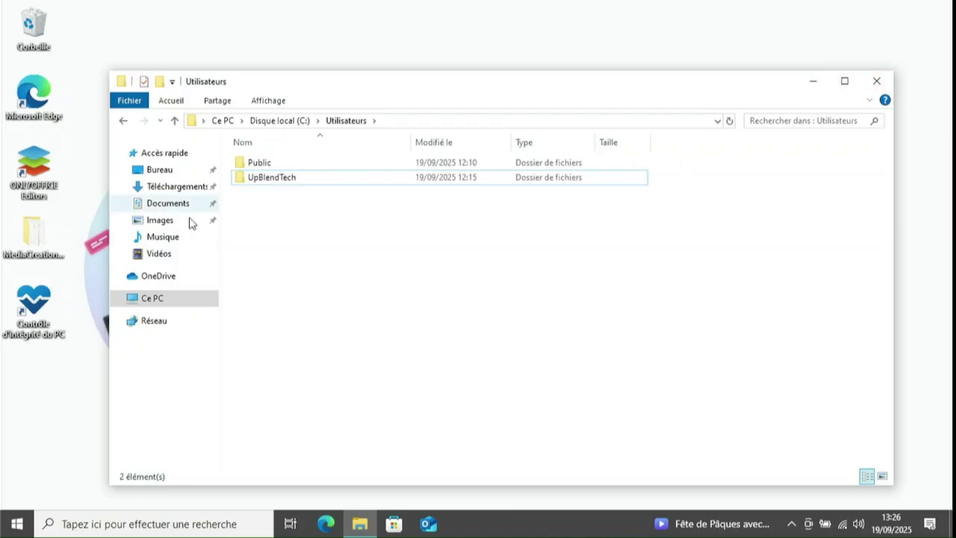
Step: Close the user folders window, open MediaCreationTool.bat-main from the desktop and run the MediaCreationTool script as administrator
{"action": "left_click", "coordinate": [152, 298]}
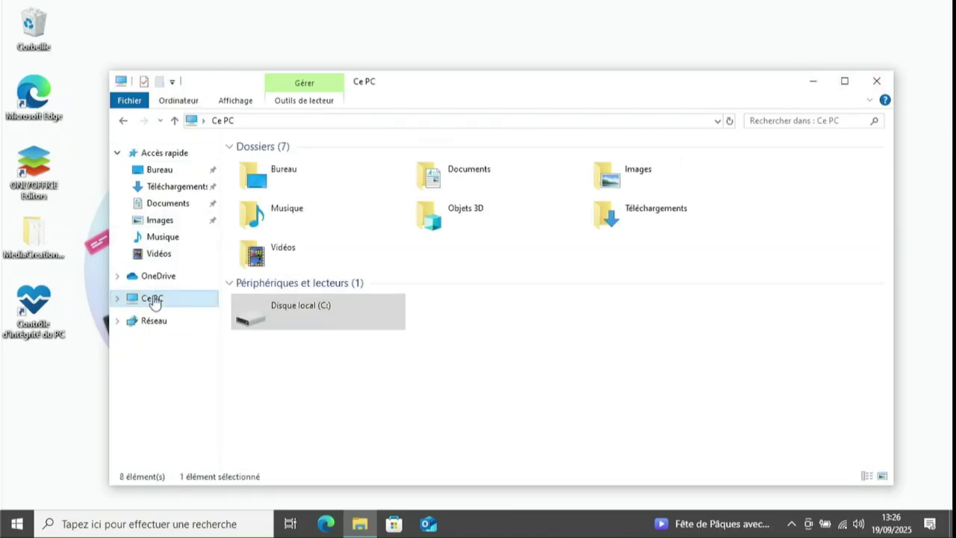
{"action": "left_click", "coordinate": [877, 81]}
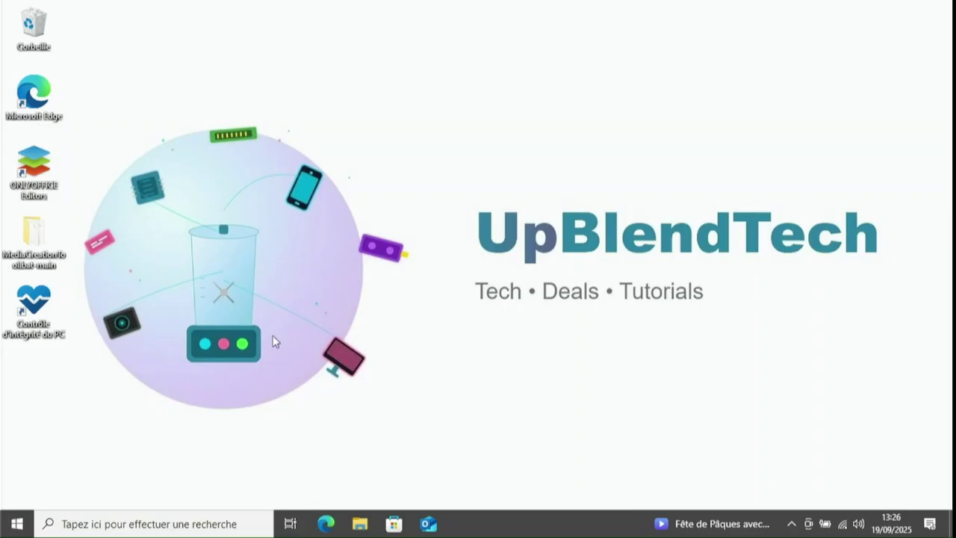
{"action": "double_click", "coordinate": [49, 233]}
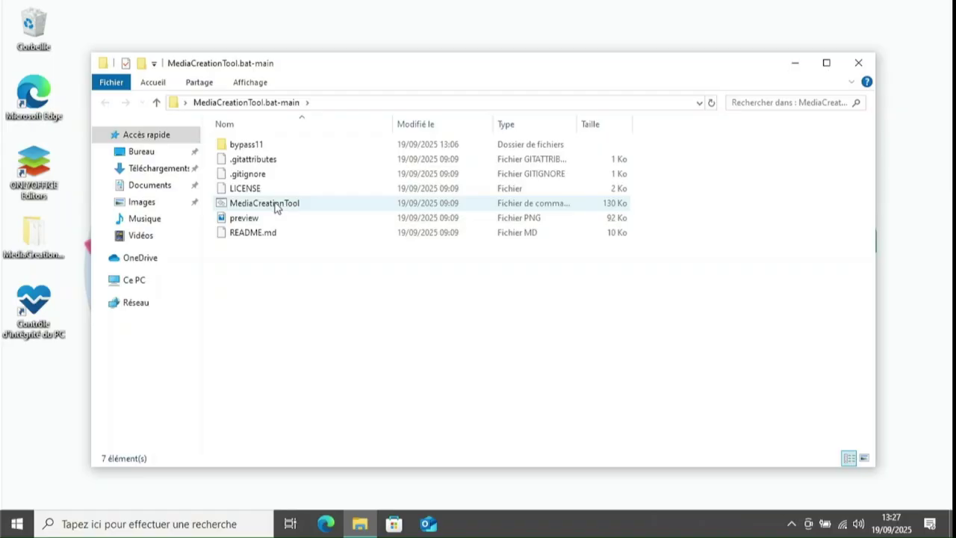
{"action": "right_click", "coordinate": [275, 203]}
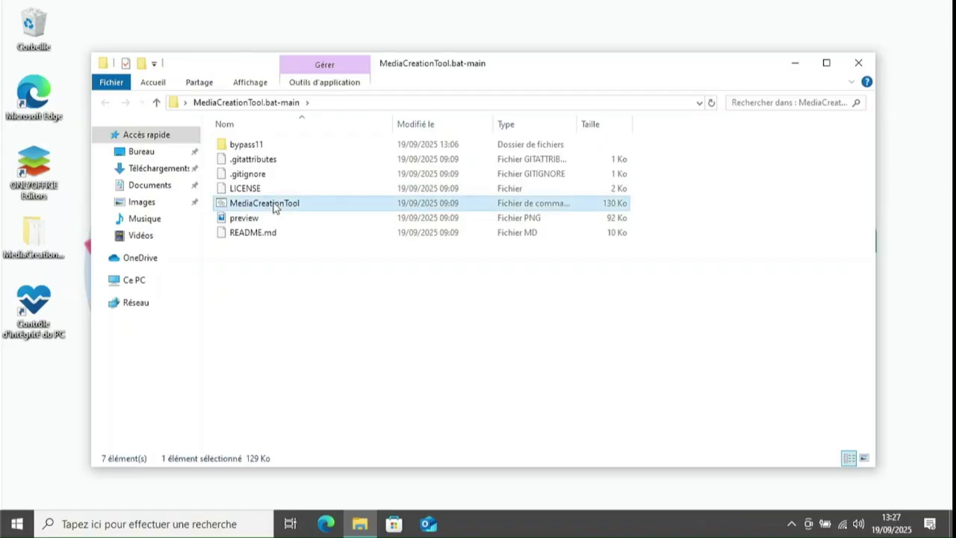
{"action": "left_click", "coordinate": [345, 258]}
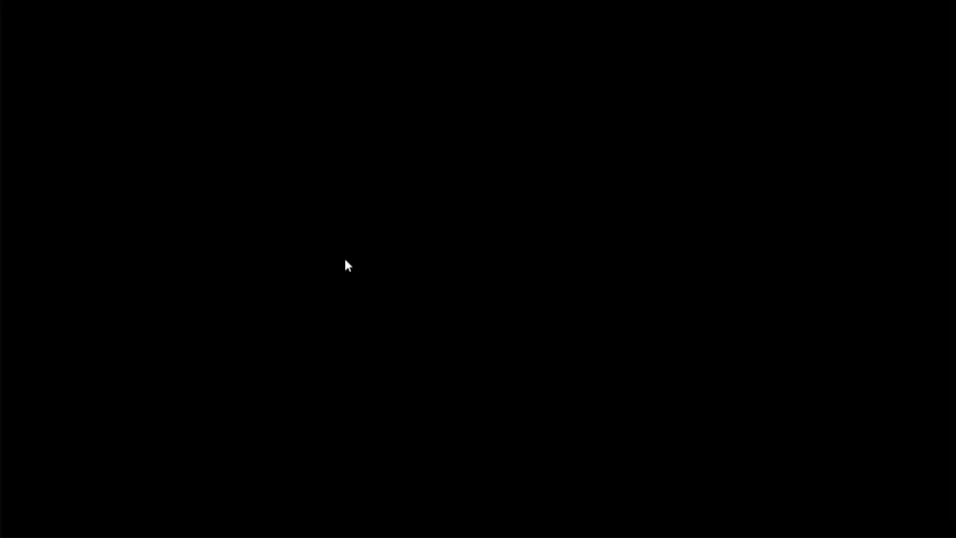
{"action": "left_click", "coordinate": [416, 346]}
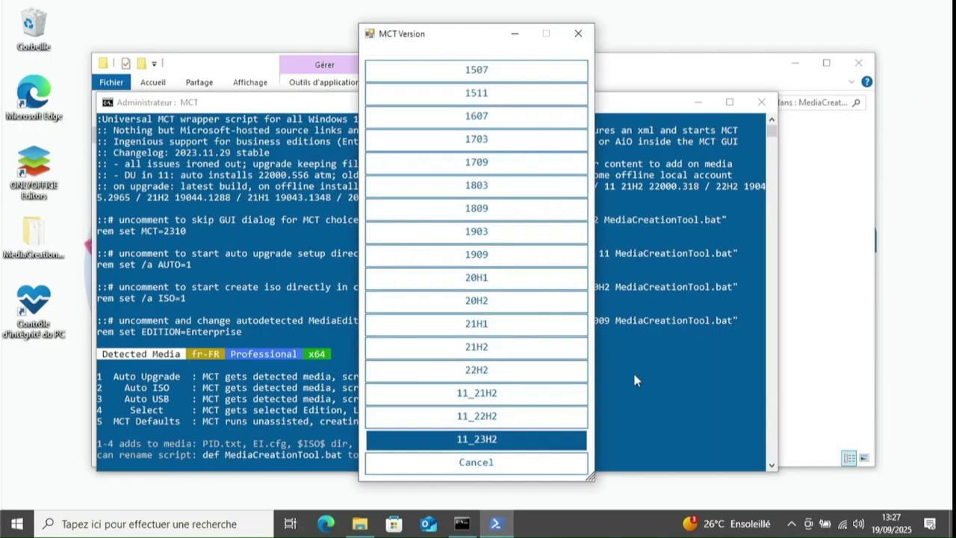
Step: Choose version 11_23H2 and the Auto Upgrade preset to start the Windows 11 upgrade
{"action": "left_click", "coordinate": [496, 440]}
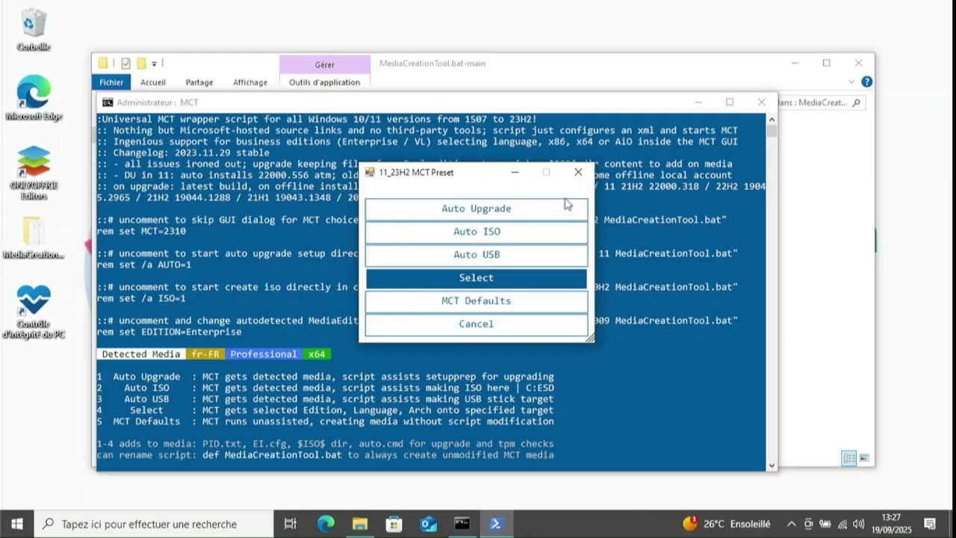
{"action": "left_click", "coordinate": [508, 209]}
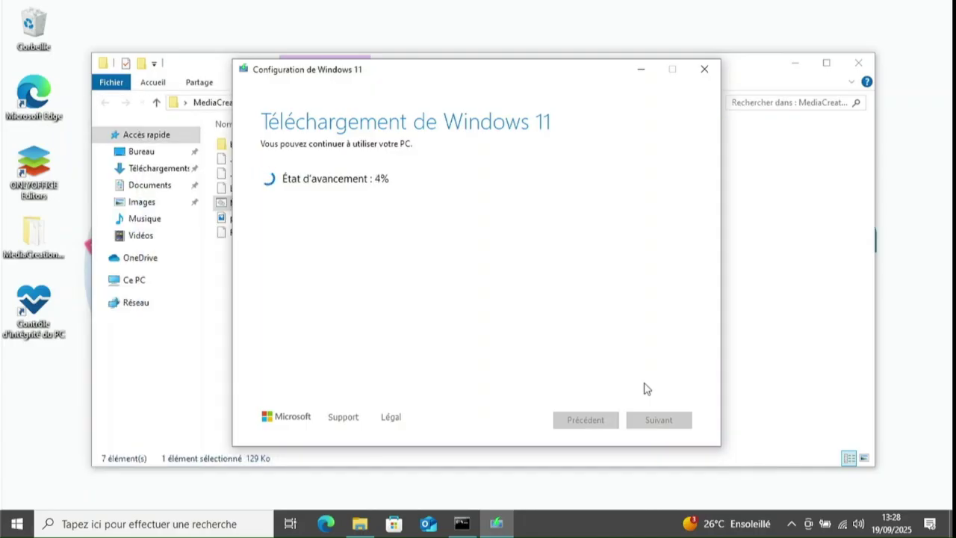
Step: Close the MediaCreationTool.bat-main folder and arrange the script console and Windows 11 setup windows so both can be monitored
{"action": "left_click", "coordinate": [462, 523]}
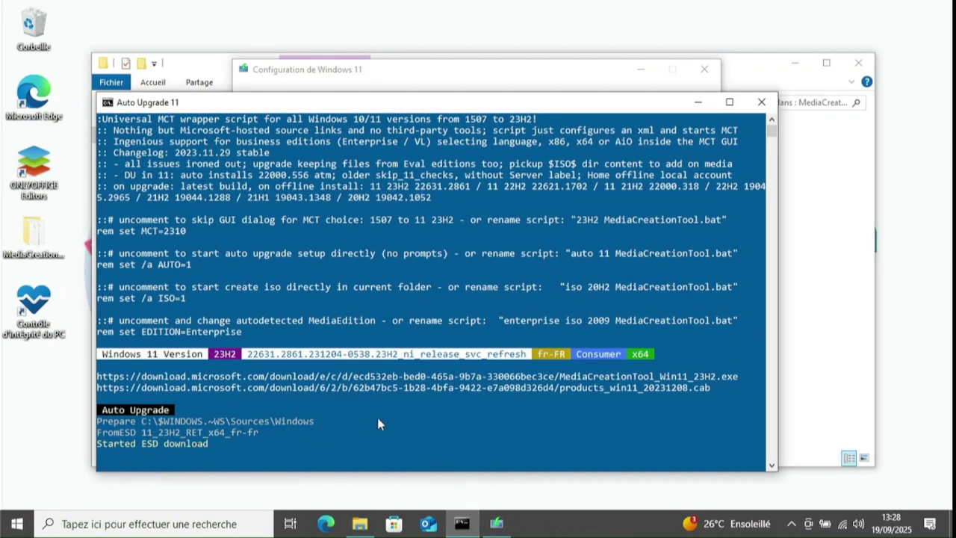
{"action": "left_click", "coordinate": [599, 75]}
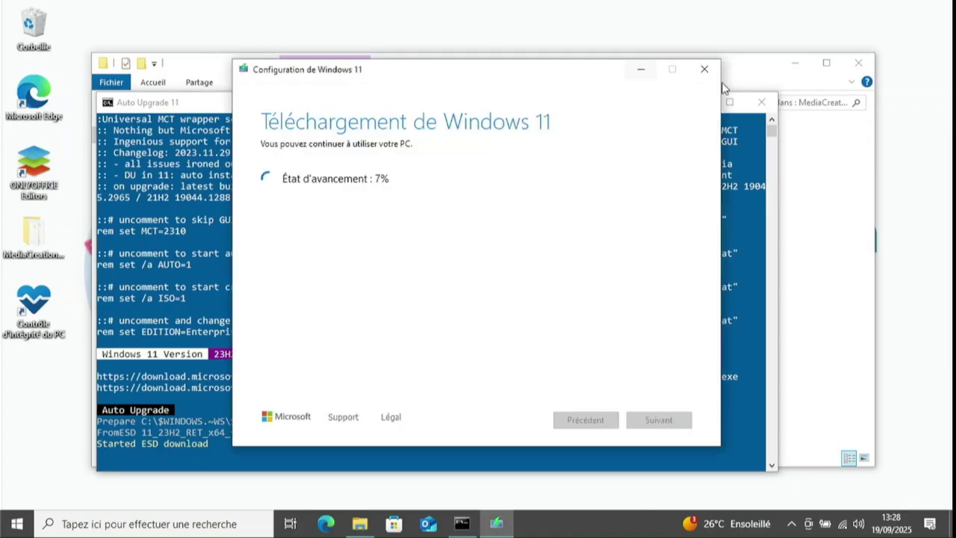
{"action": "left_click", "coordinate": [858, 62]}
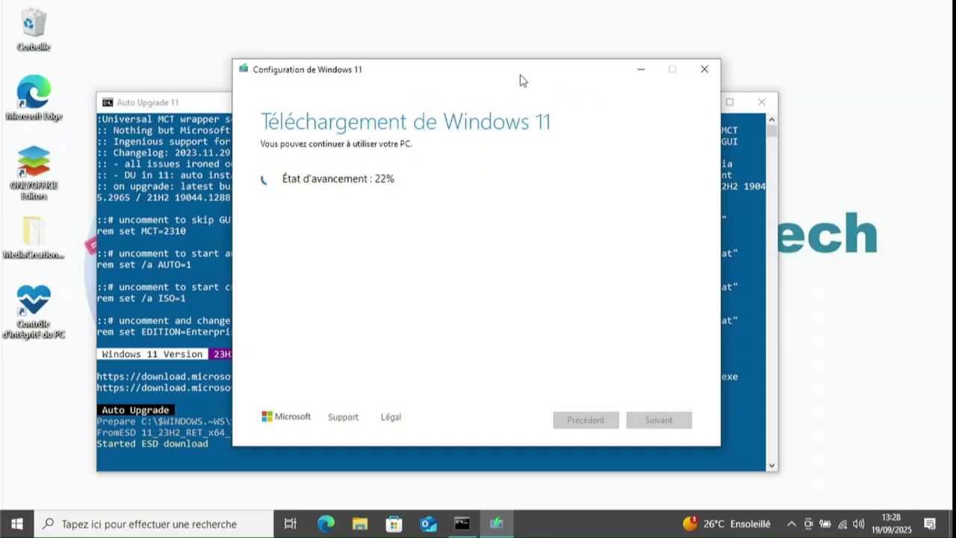
{"action": "left_click_drag", "start_coordinate": [519, 76], "coordinate": [714, 94]}
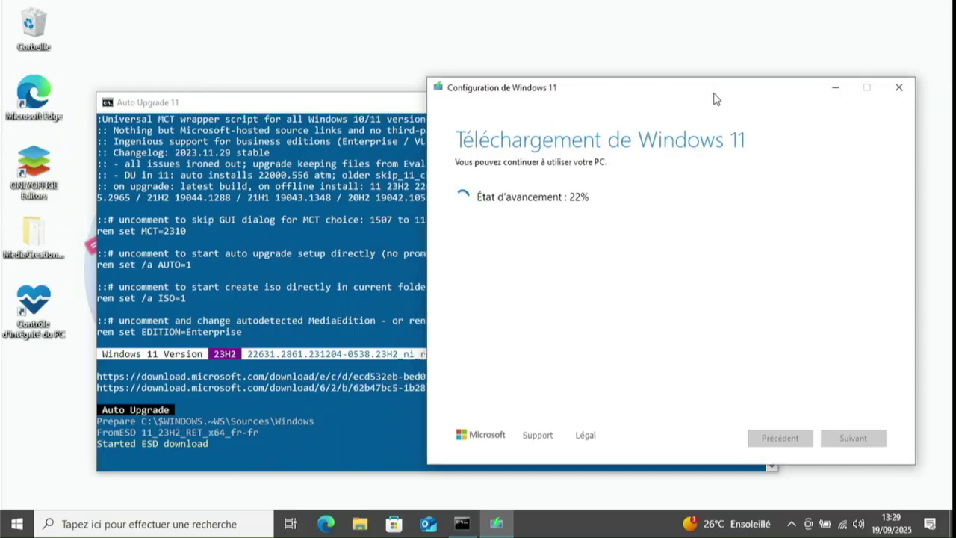
{"action": "left_click_drag", "start_coordinate": [319, 106], "coordinate": [224, 39]}
{"action": "left_click", "coordinate": [714, 268]}
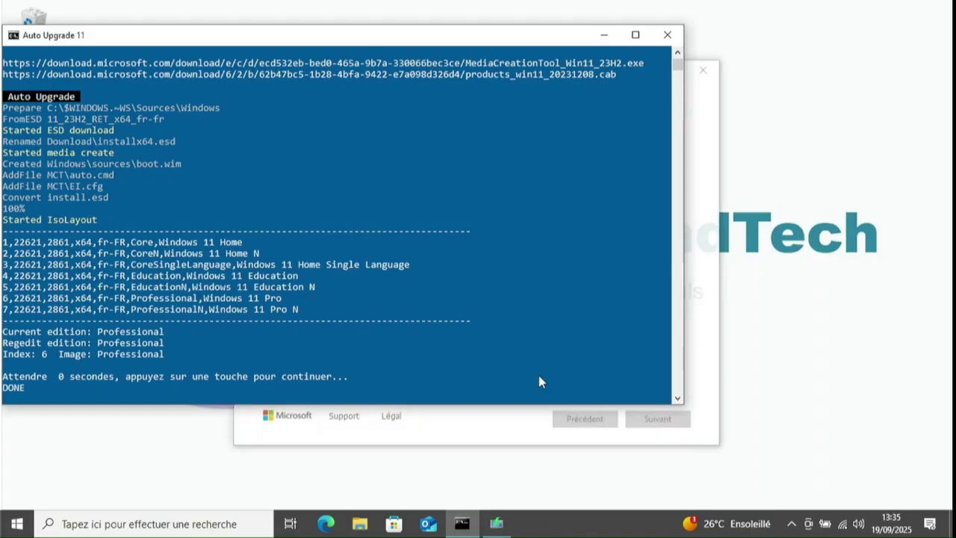
{"action": "left_click", "coordinate": [525, 431]}
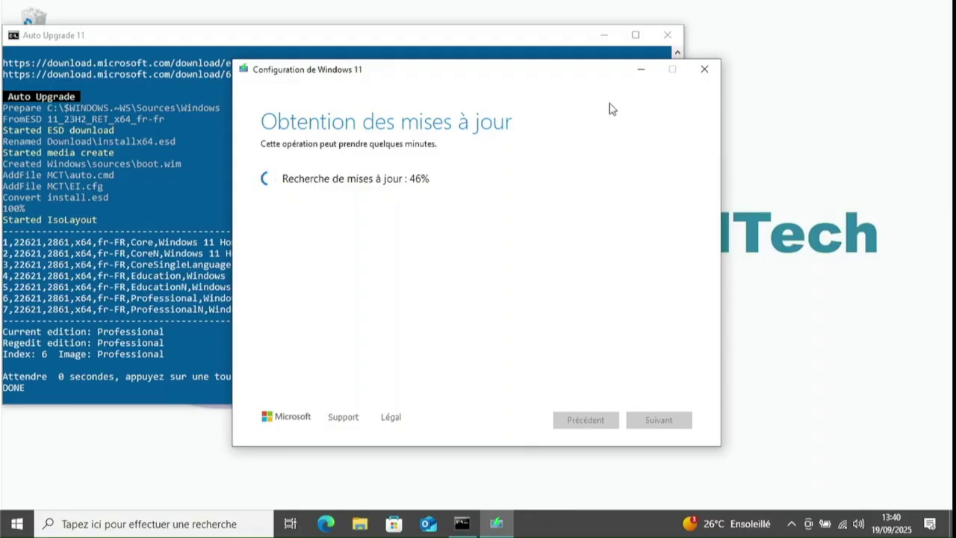
{"action": "left_click_drag", "start_coordinate": [486, 80], "coordinate": [705, 125]}
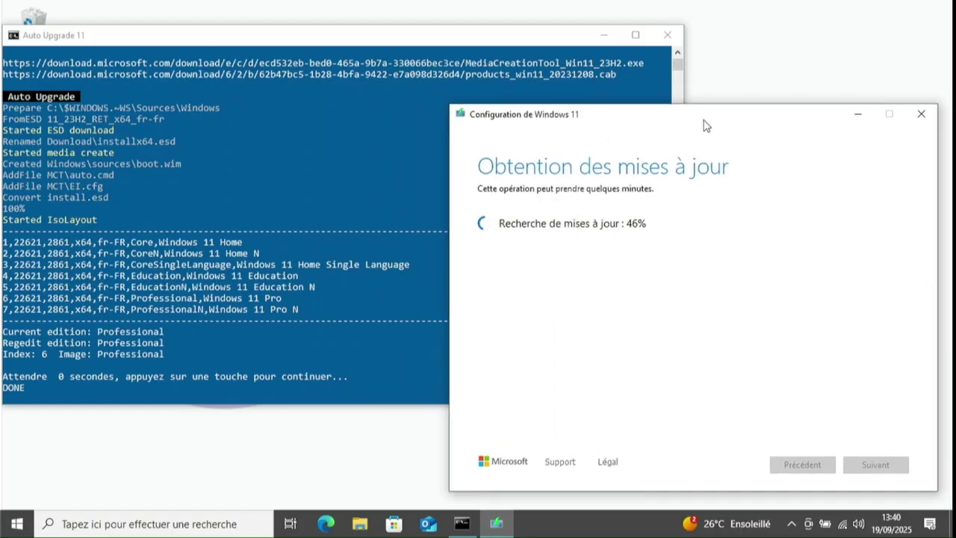
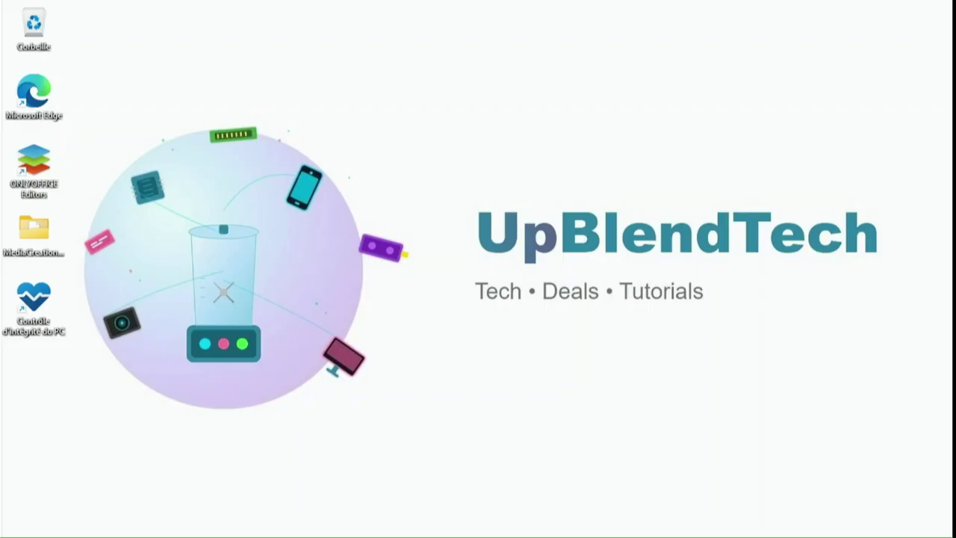
Step: View the Start menu on the upgraded Windows 11 desktop and close it
{"action": "key", "text": "super"}
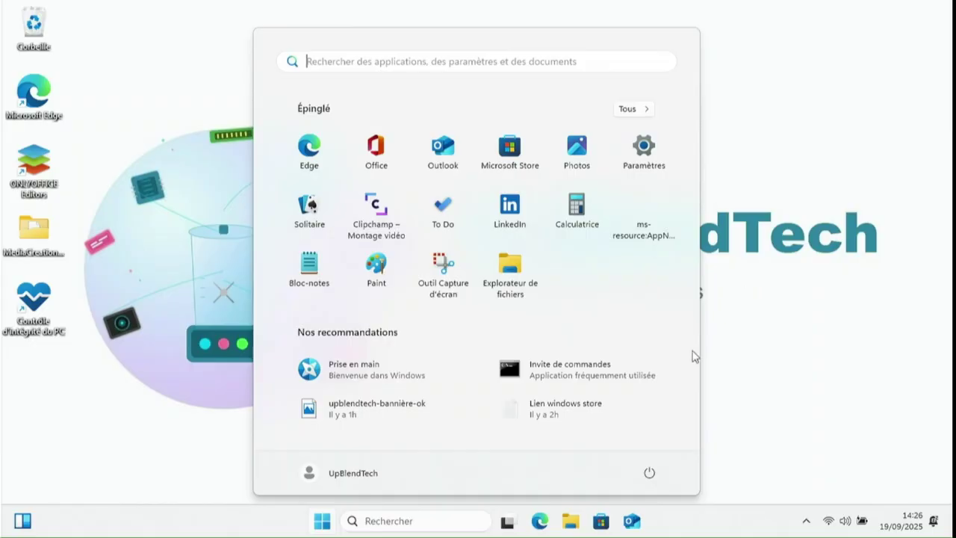
{"action": "left_click", "coordinate": [769, 381]}
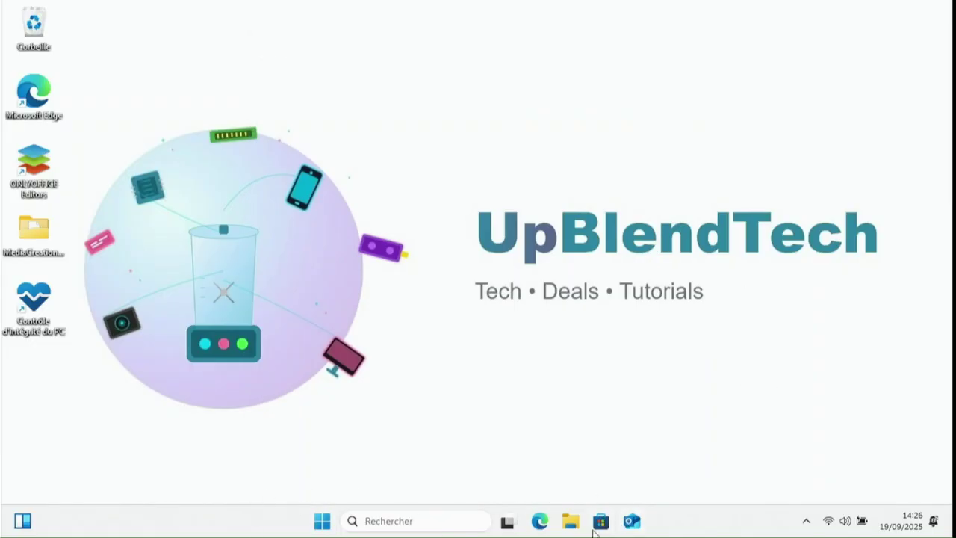
{"action": "left_click", "coordinate": [587, 528]}
Step: Open the "Informations système" page in the Windows system settings
{"action": "left_click", "coordinate": [322, 521]}
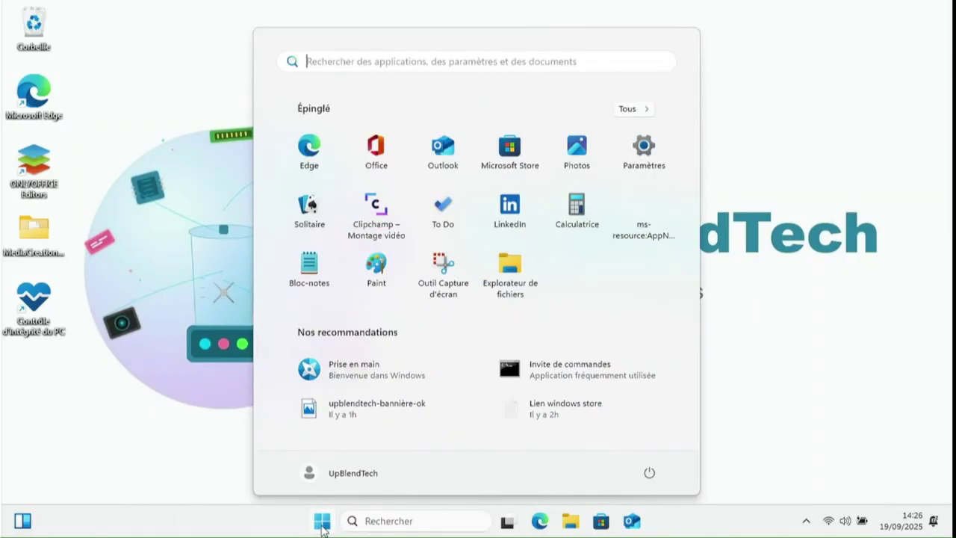
{"action": "left_click", "coordinate": [654, 153]}
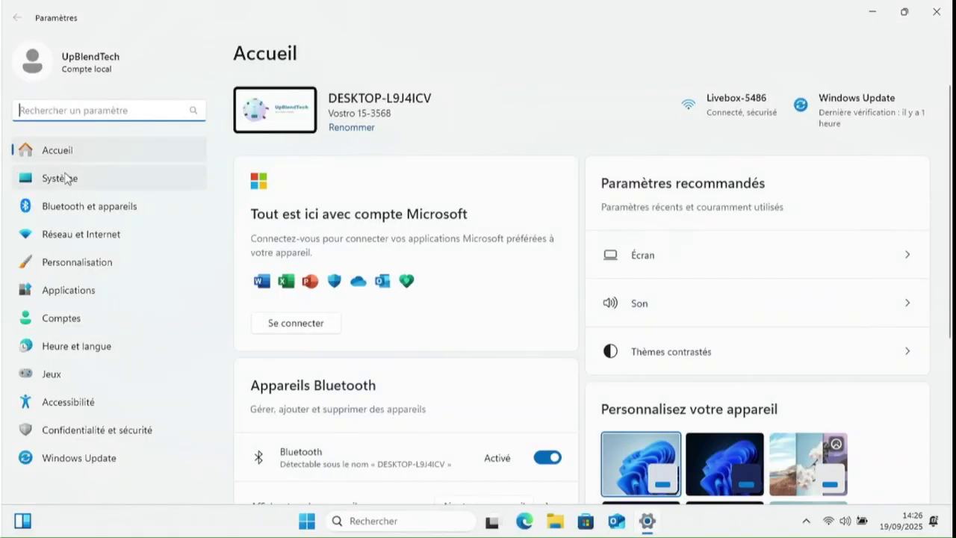
{"action": "left_click", "coordinate": [67, 177]}
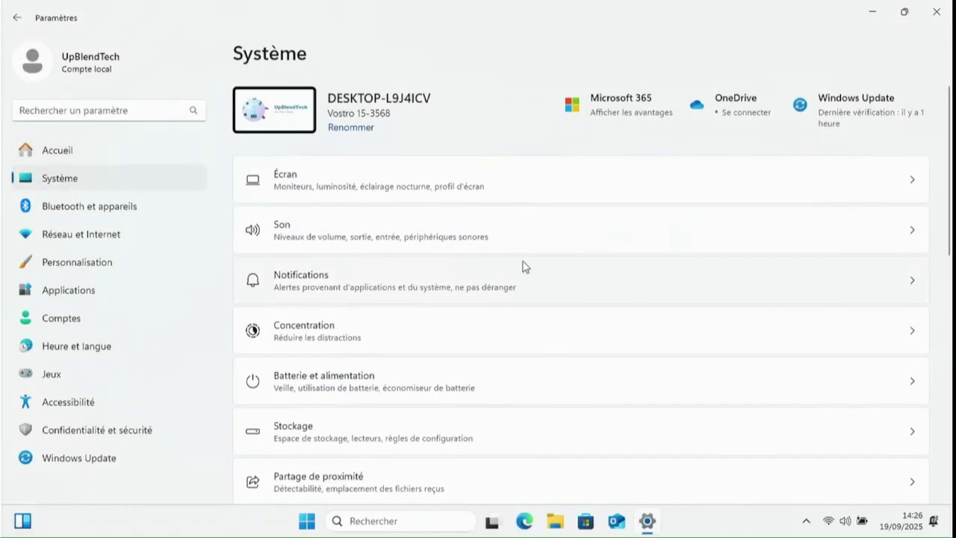
{"action": "scroll", "coordinate": [520, 262], "scroll_direction": "down", "scroll_amount": 10}
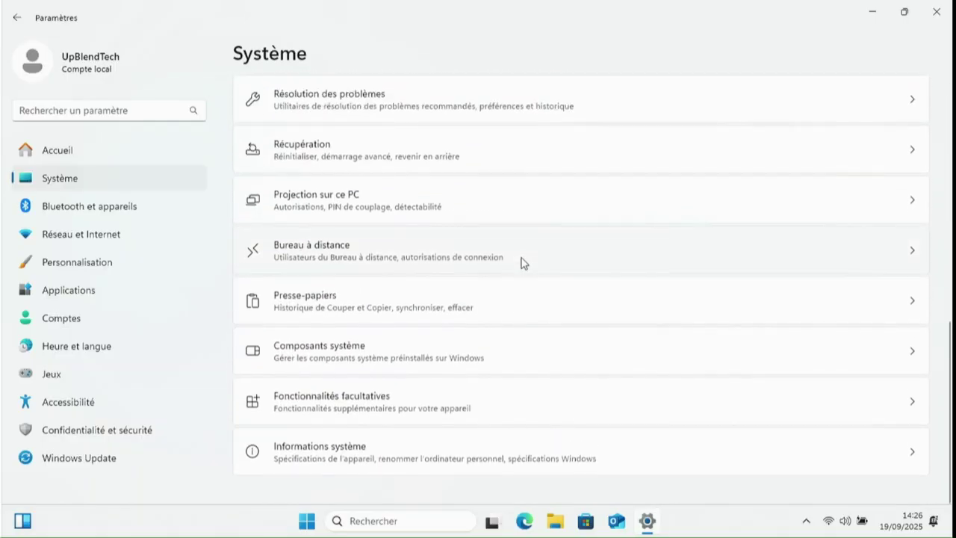
{"action": "left_click", "coordinate": [394, 457]}
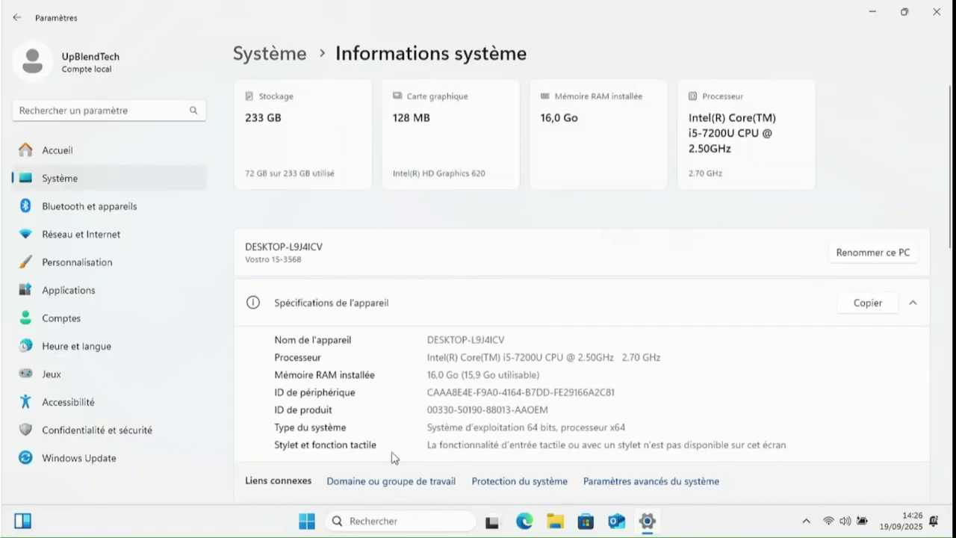
Step: Review the device and Windows specifications, including edition and version, and close the settings
{"action": "scroll", "coordinate": [394, 456], "scroll_direction": "down", "scroll_amount": 3}
{"action": "scroll", "coordinate": [394, 457], "scroll_direction": "down", "scroll_amount": 3}
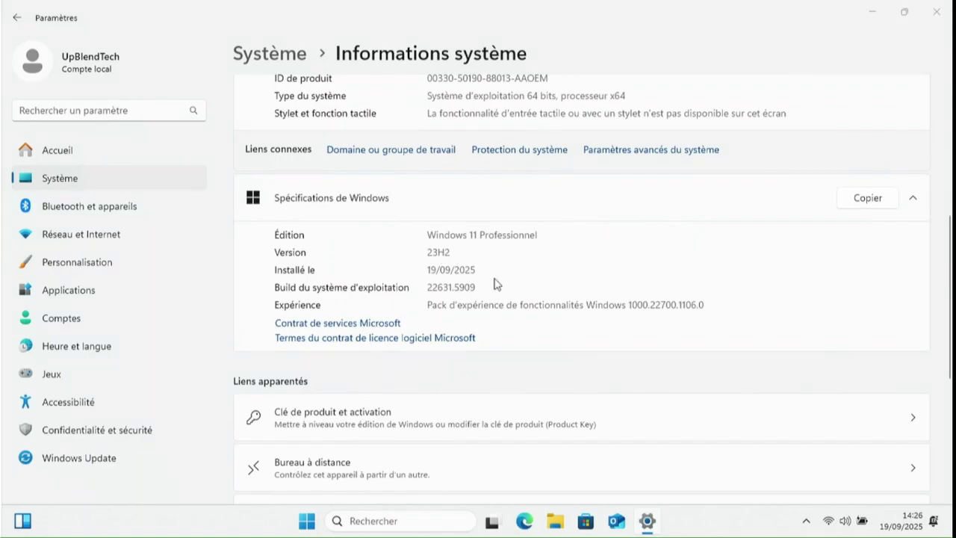
{"action": "scroll", "coordinate": [494, 283], "scroll_direction": "down", "scroll_amount": 1}
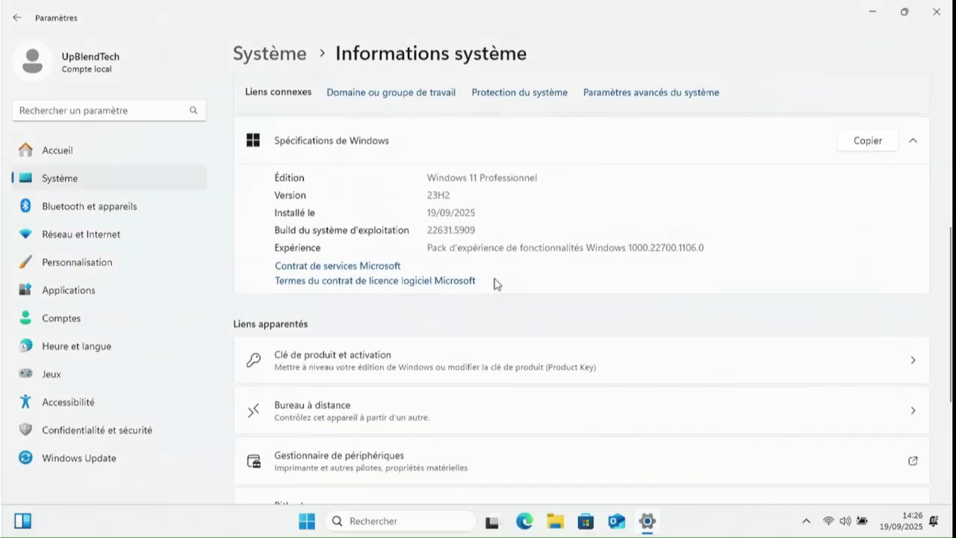
{"action": "scroll", "coordinate": [495, 282], "scroll_direction": "down", "scroll_amount": 2}
{"action": "scroll", "coordinate": [495, 282], "scroll_direction": "up", "scroll_amount": 8}
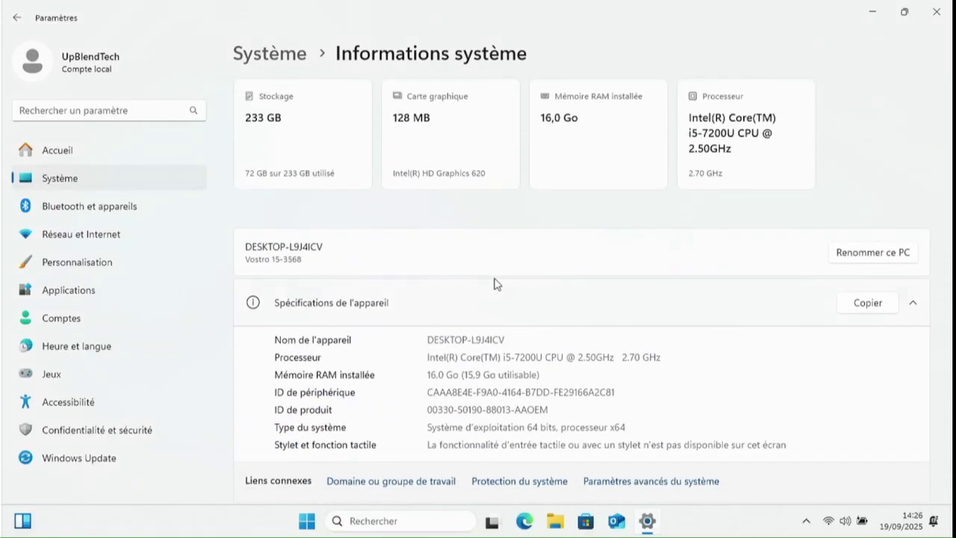
{"action": "left_click", "coordinate": [936, 14]}
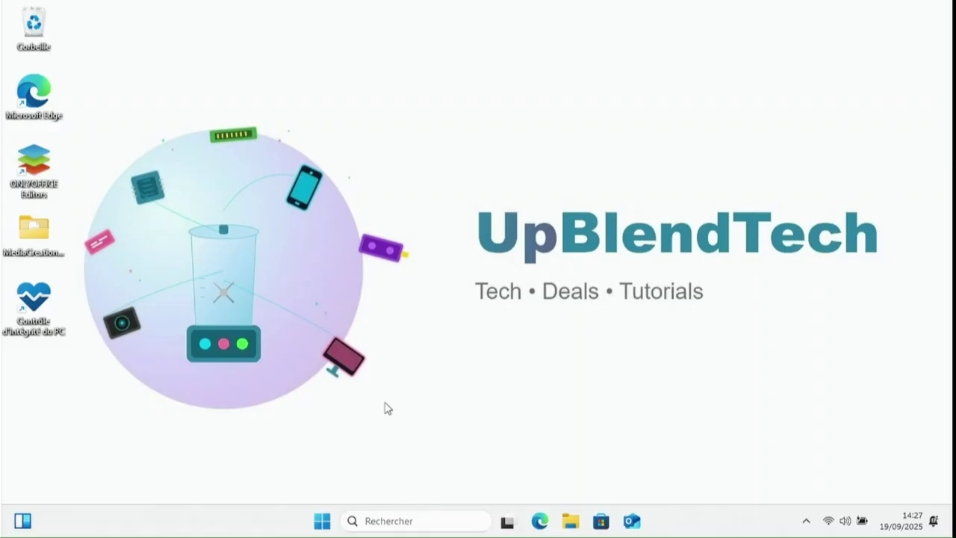
Step: Check for updates in Windows Update and minimize the settings window while they install
{"action": "left_click", "coordinate": [322, 521]}
{"action": "left_click", "coordinate": [639, 160]}
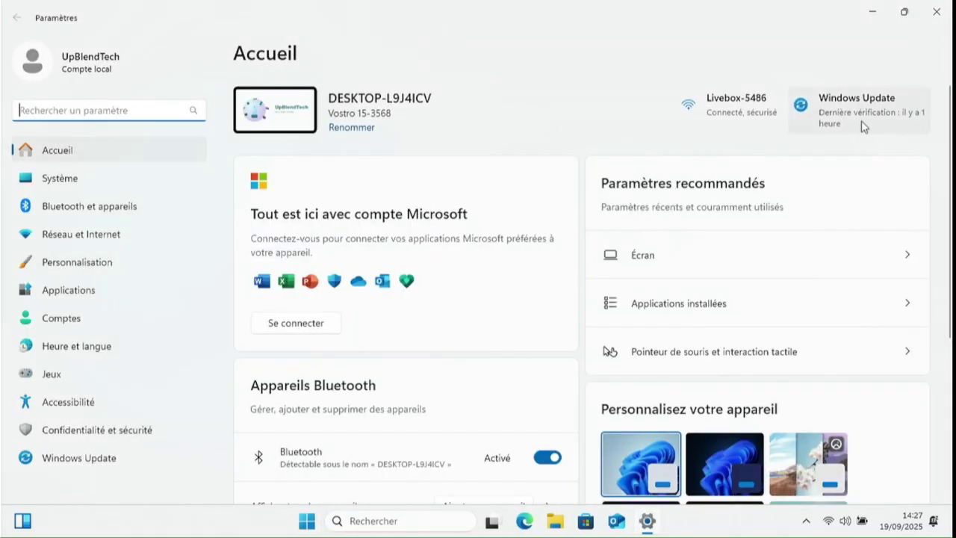
{"action": "left_click", "coordinate": [863, 125]}
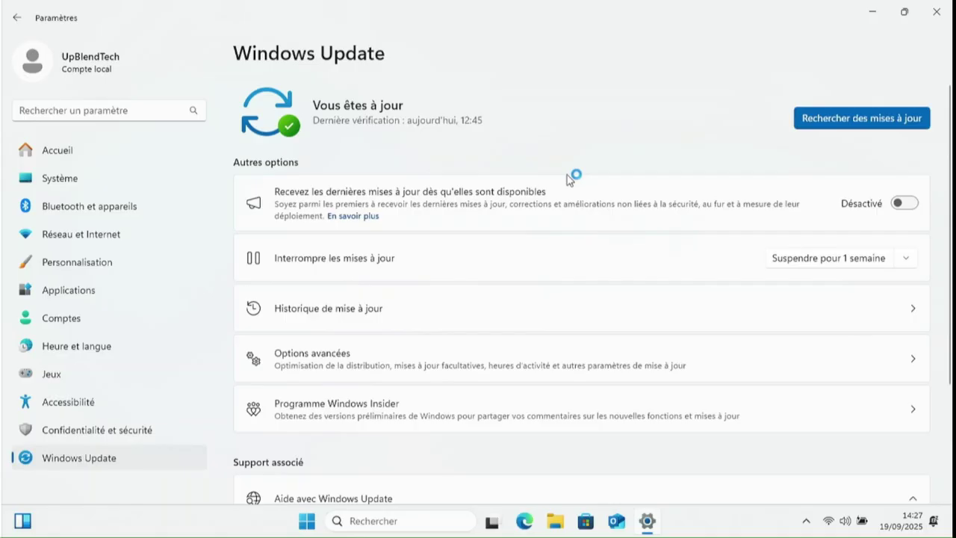
{"action": "left_click", "coordinate": [826, 124]}
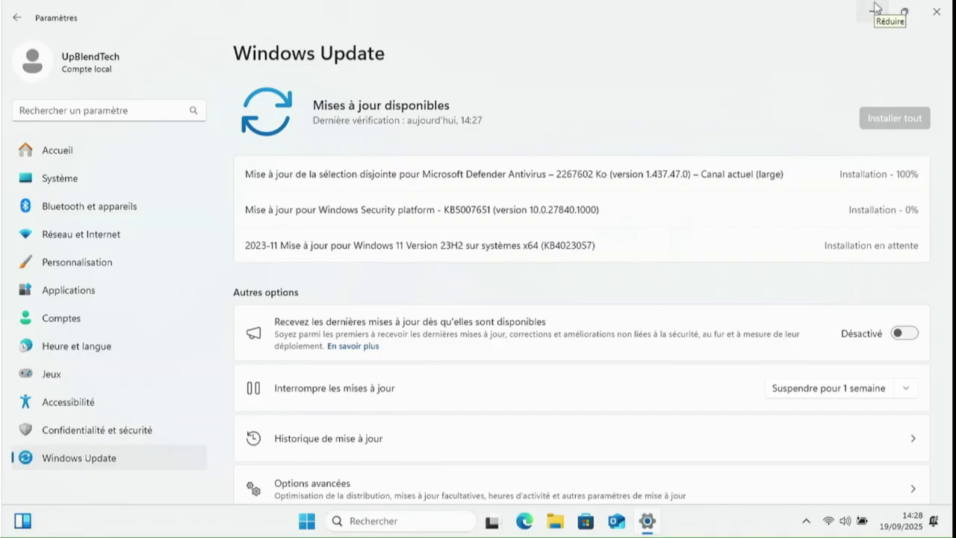
{"action": "left_click", "coordinate": [875, 9]}
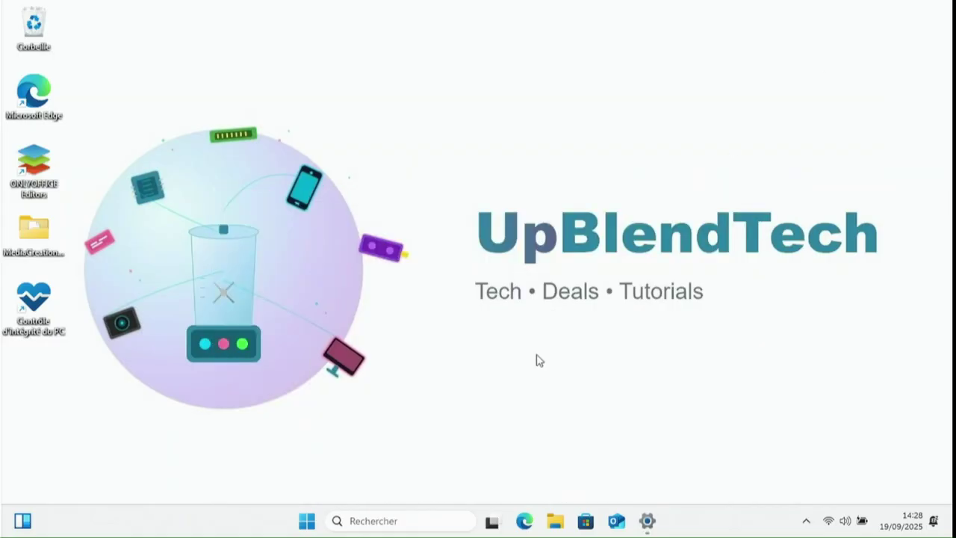
Step: Reopen the Windows Update settings, check for updates once more and close the settings
{"action": "left_click", "coordinate": [307, 521]}
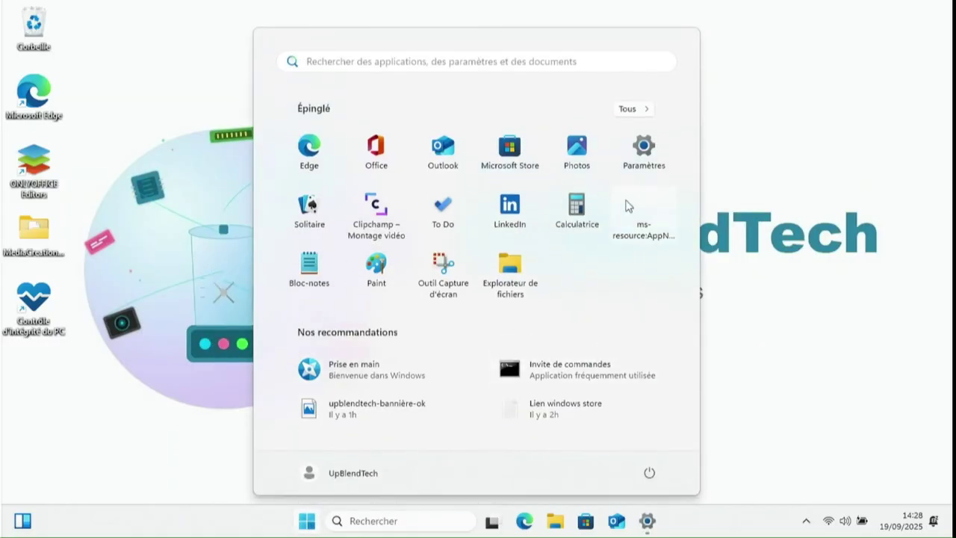
{"action": "left_click", "coordinate": [646, 167]}
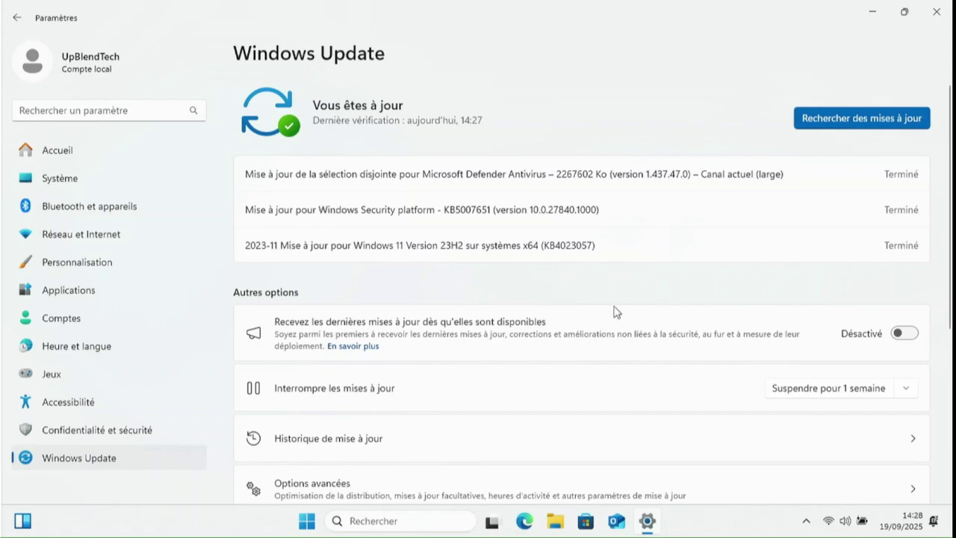
{"action": "left_click", "coordinate": [806, 120]}
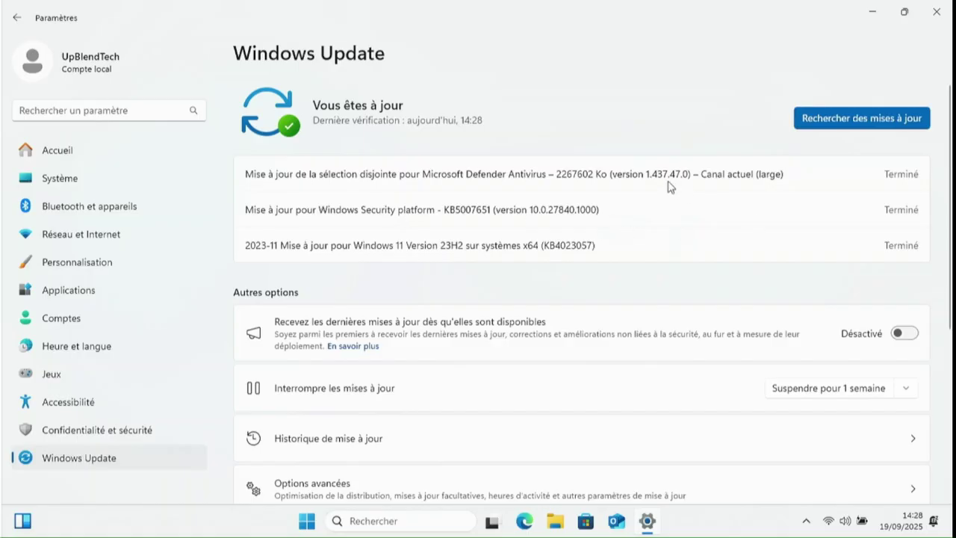
{"action": "left_click", "coordinate": [938, 12]}
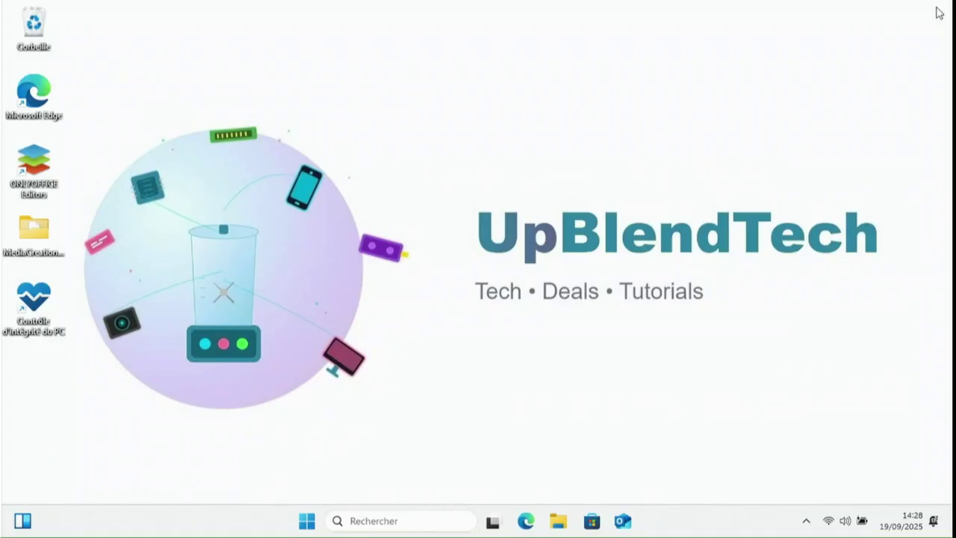
Step: Open Sécurité Windows from the hidden notification icons, ignore the account protection recommendation and review the security overview
{"action": "left_click", "coordinate": [809, 522]}
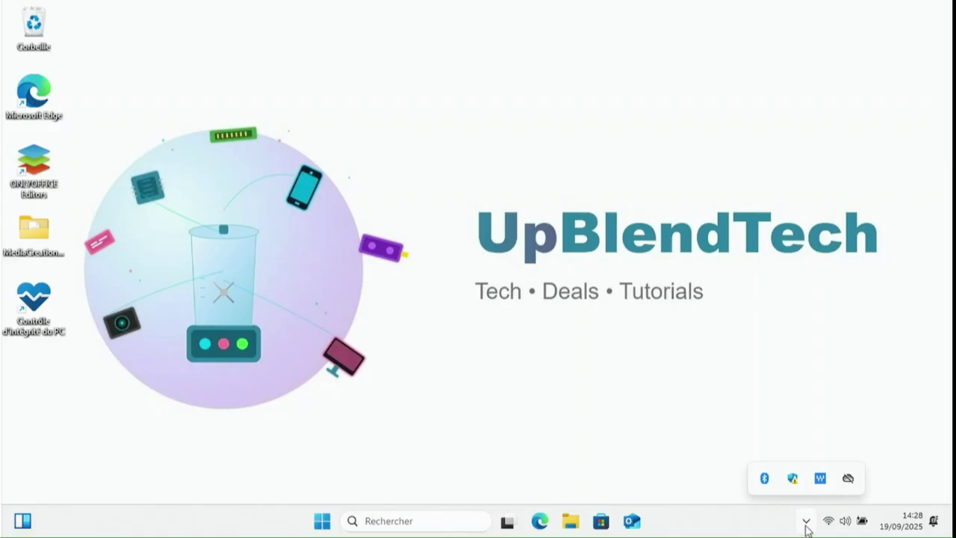
{"action": "left_click", "coordinate": [793, 478]}
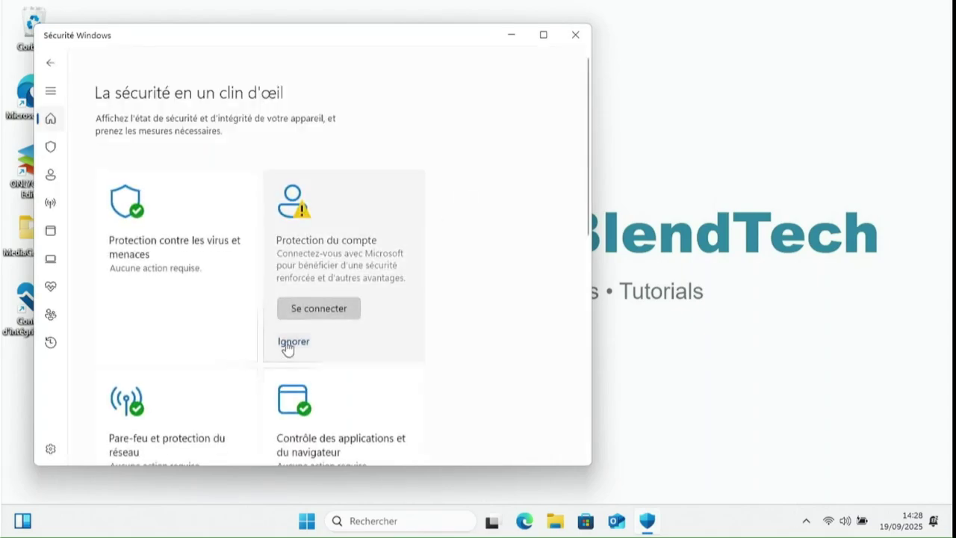
{"action": "left_click", "coordinate": [292, 344]}
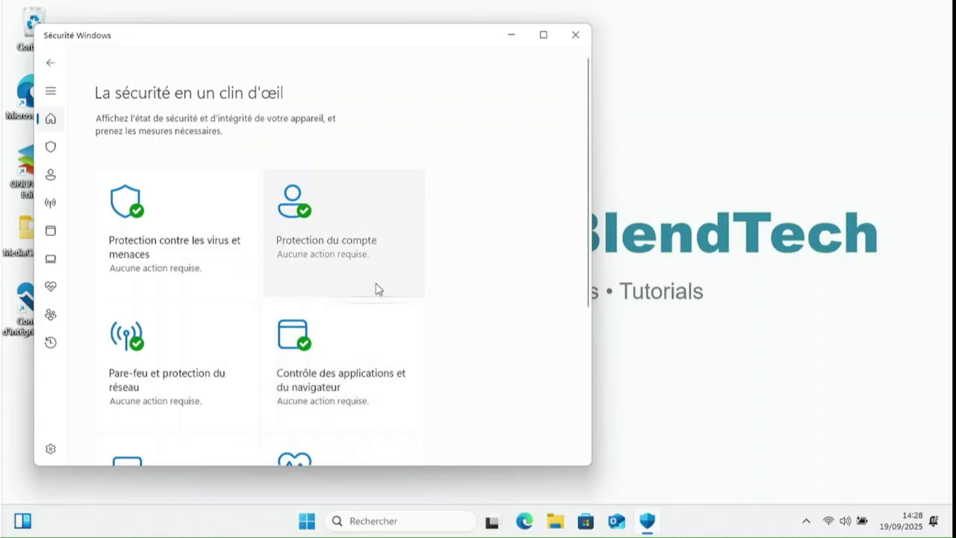
{"action": "scroll", "coordinate": [375, 288], "scroll_direction": "down", "scroll_amount": 5}
{"action": "scroll", "coordinate": [375, 288], "scroll_direction": "up", "scroll_amount": 5}
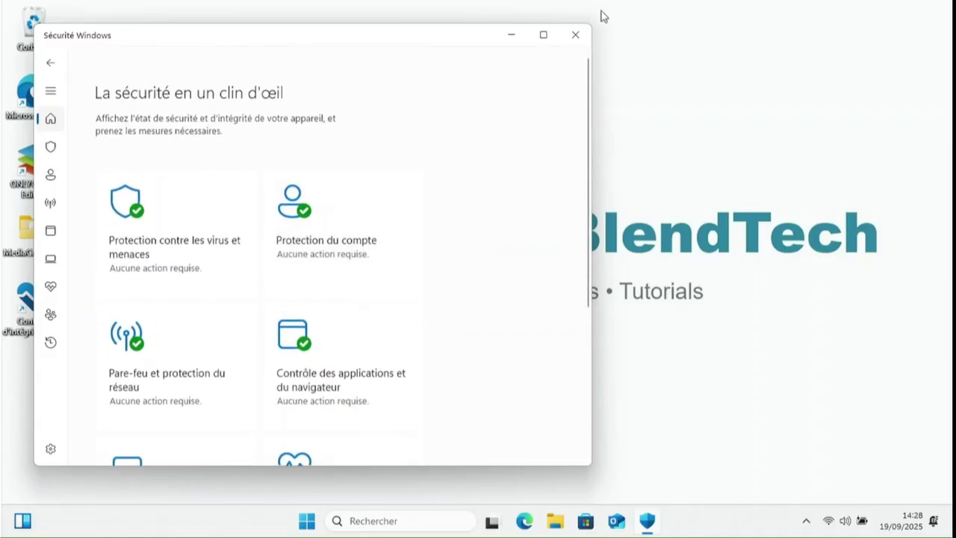